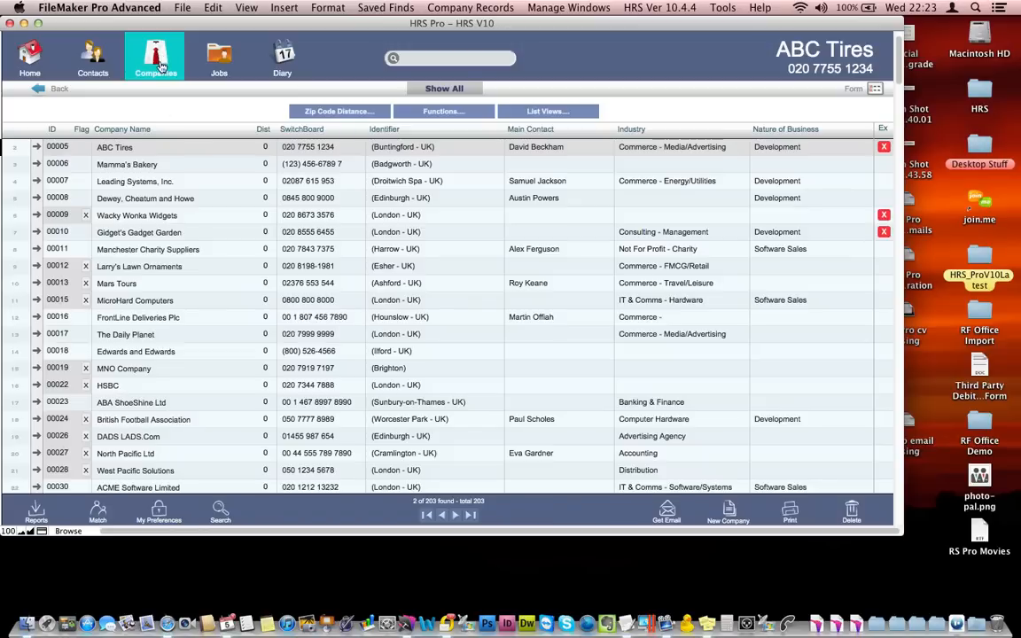
# Step: Create a new job from the jobs list of the ABC Tires company record
pyautogui.click(37, 148)
pyautogui.click(479, 195)
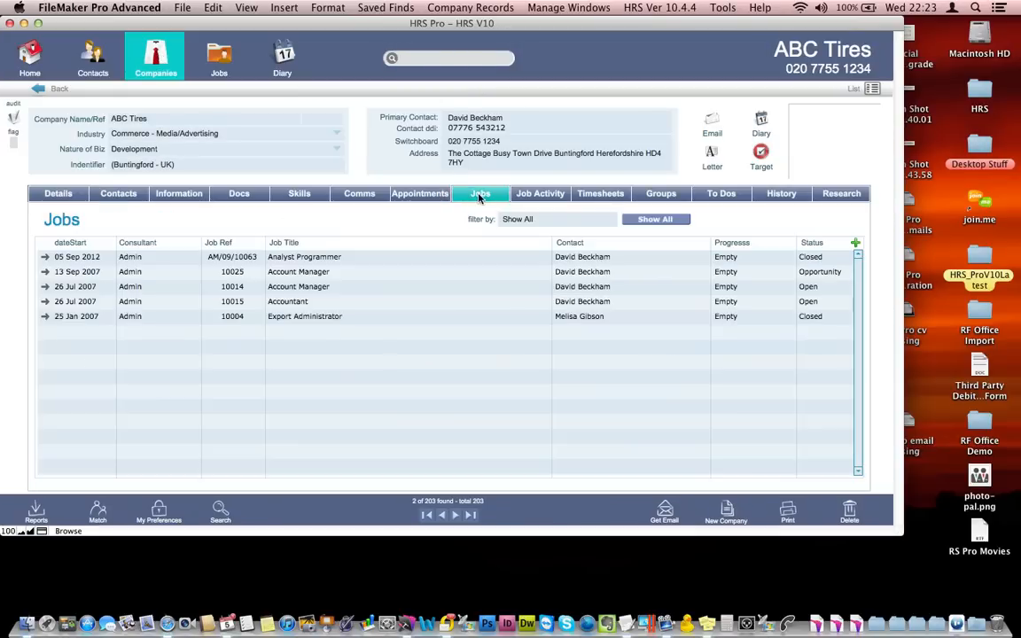
pyautogui.click(856, 245)
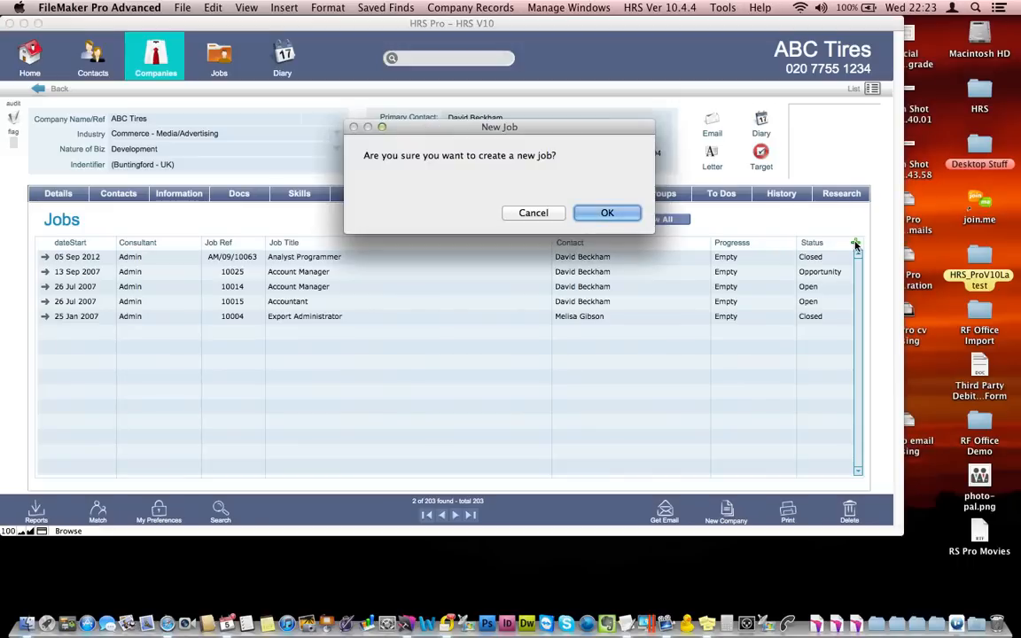
pyautogui.click(612, 212)
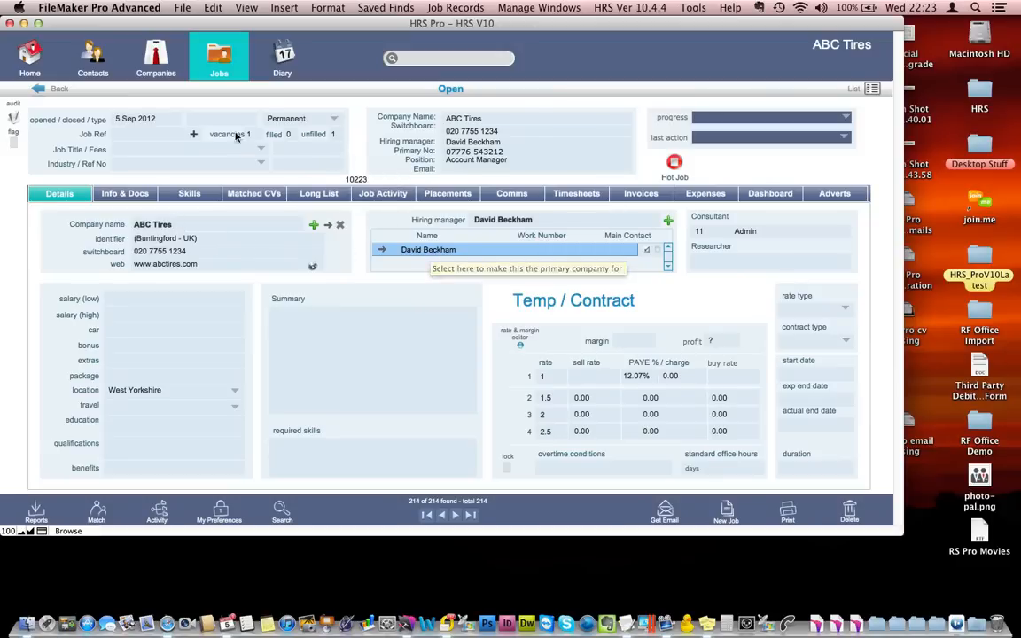
# Step: Generate the next job number for the new job and set its job title to Analyst Programmer
pyautogui.click(193, 134)
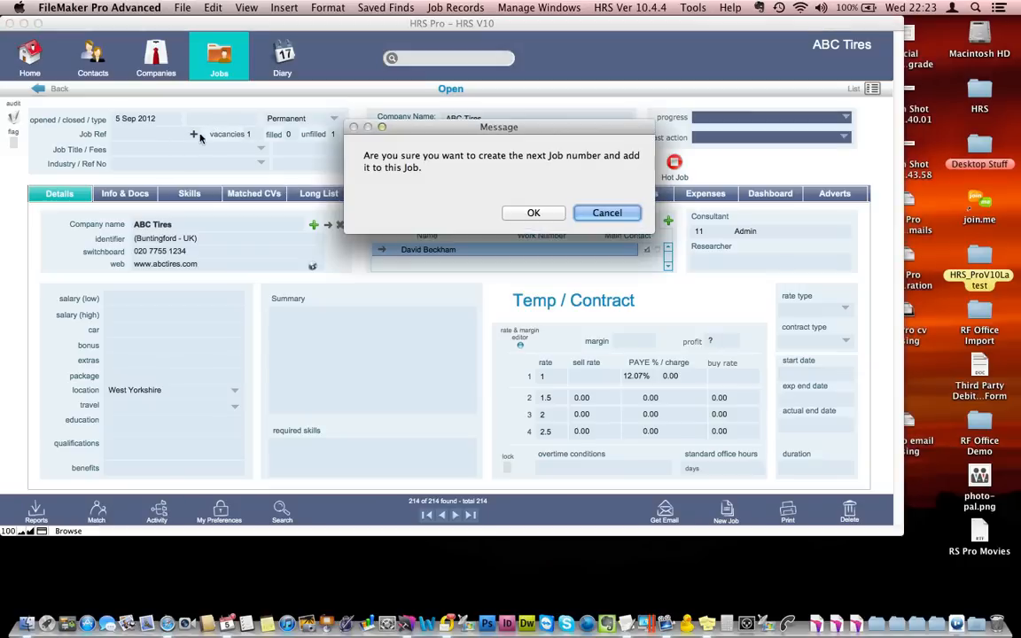
pyautogui.click(532, 193)
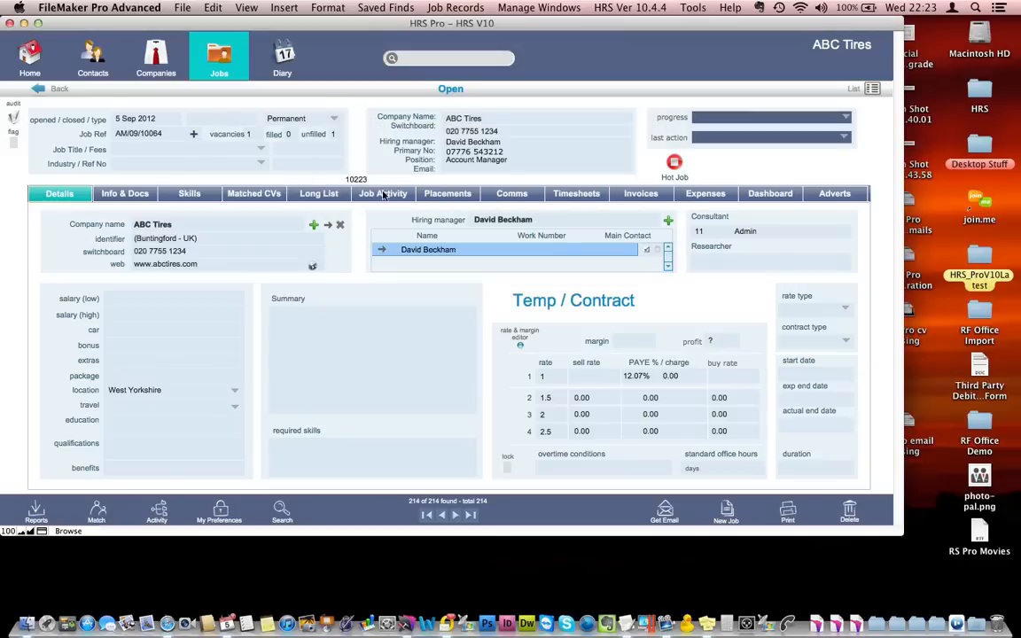
pyautogui.click(186, 149)
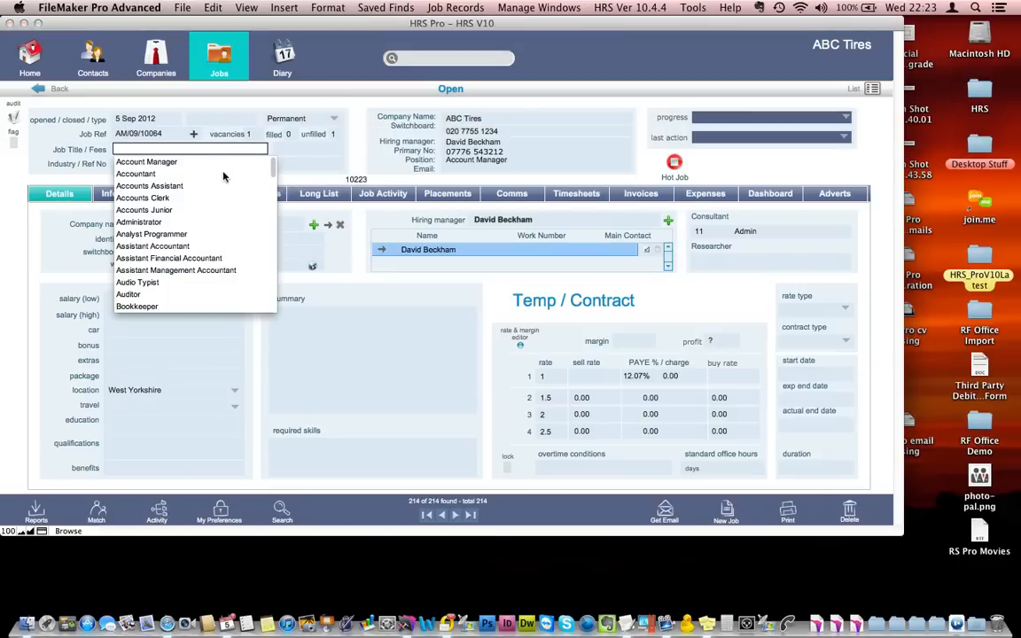
pyautogui.click(175, 234)
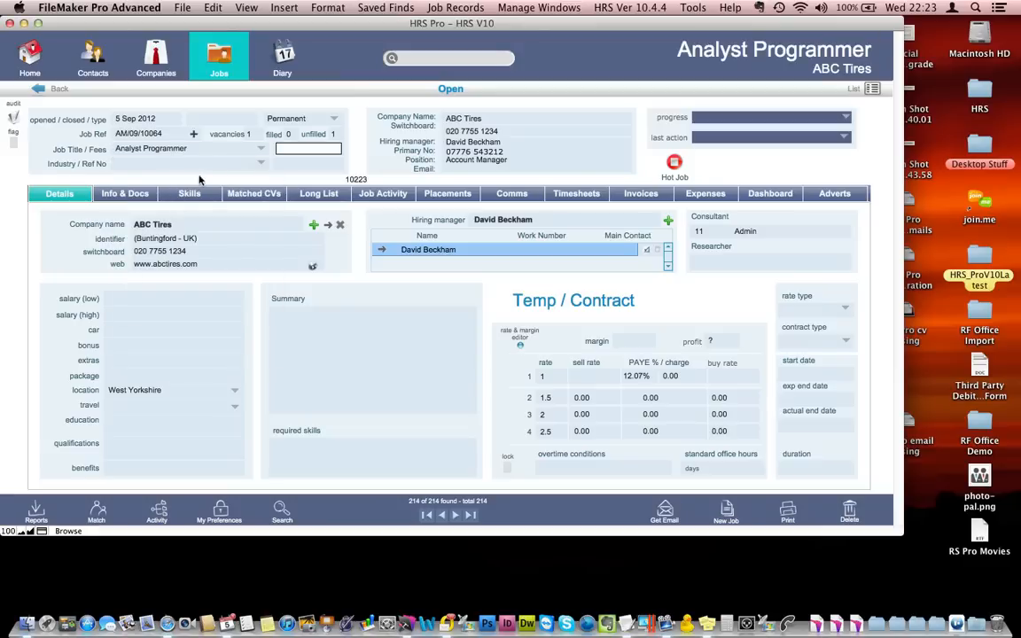
# Step: Set the job's industry to Accounting / Finance and its reference number to HRS 978
pyautogui.click(249, 163)
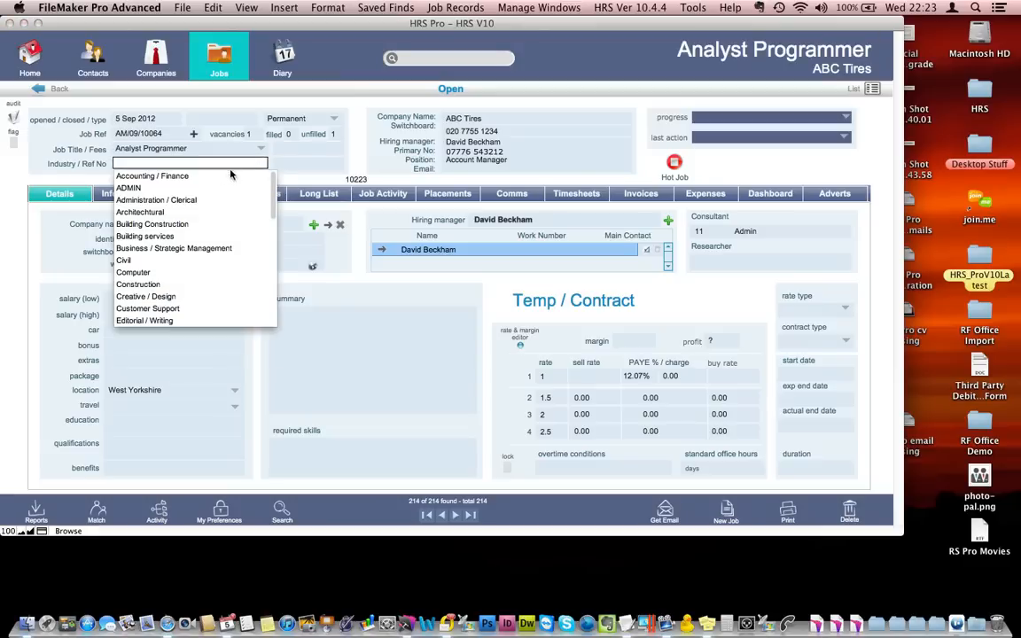
pyautogui.click(182, 174)
pyautogui.click(330, 162)
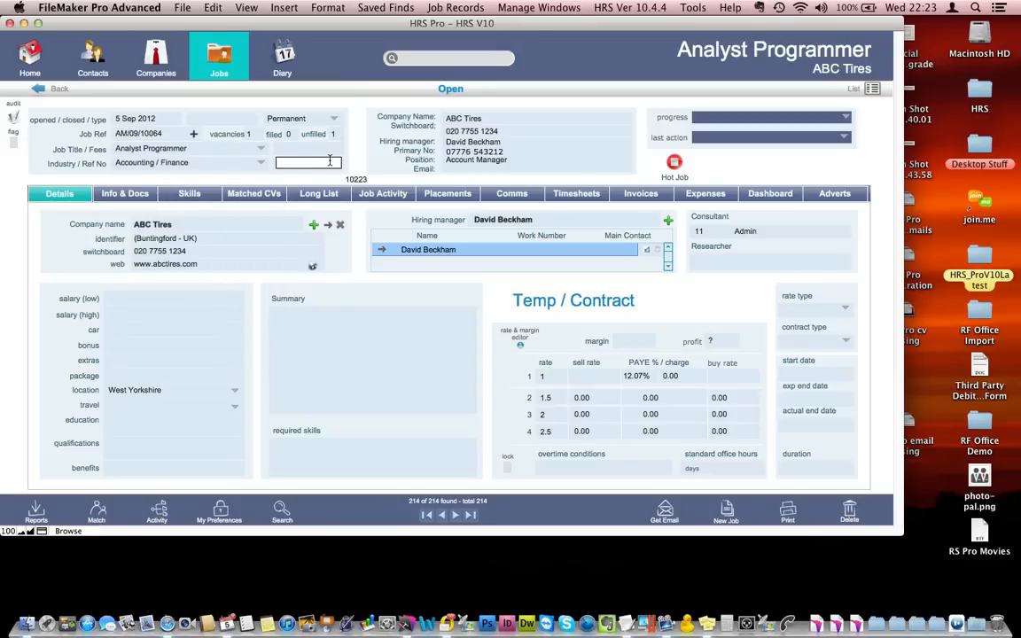
pyautogui.write('HRS 978')
pyautogui.click(323, 152)
# Step: Change the job type to Temp with PAYE as the contract type
pyautogui.click(336, 118)
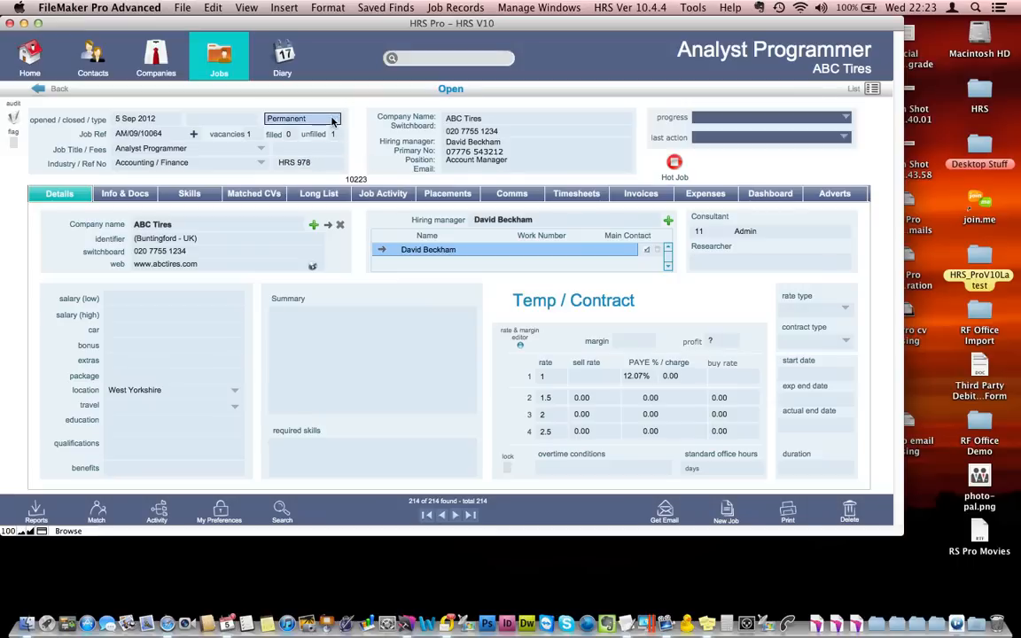
pyautogui.click(283, 161)
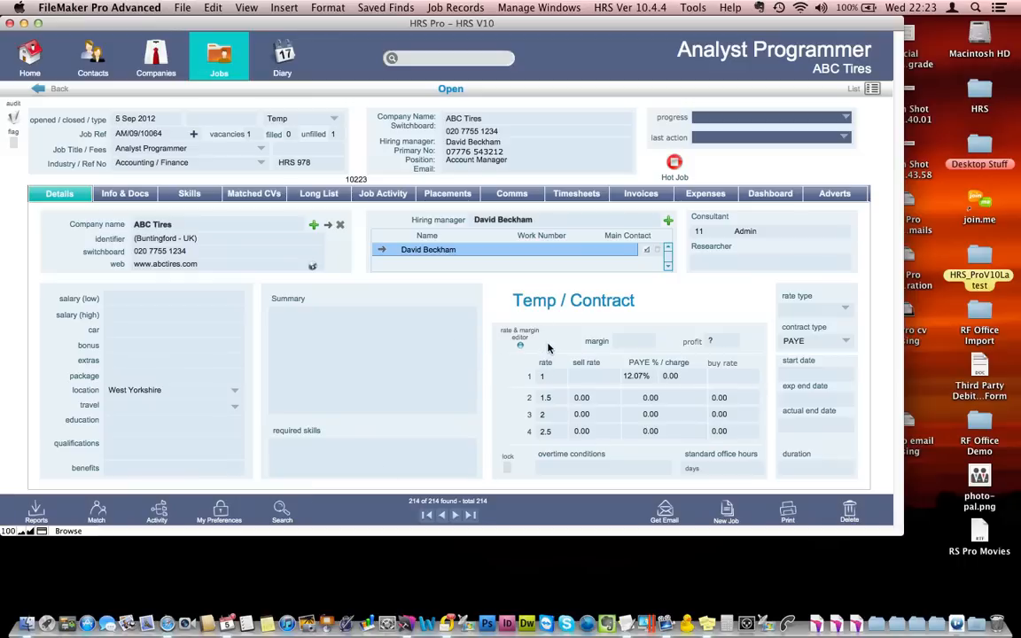
# Step: Calculate the job's rates from a buy rate of 45 and a margin of 25, and paste them into the job
pyautogui.click(521, 346)
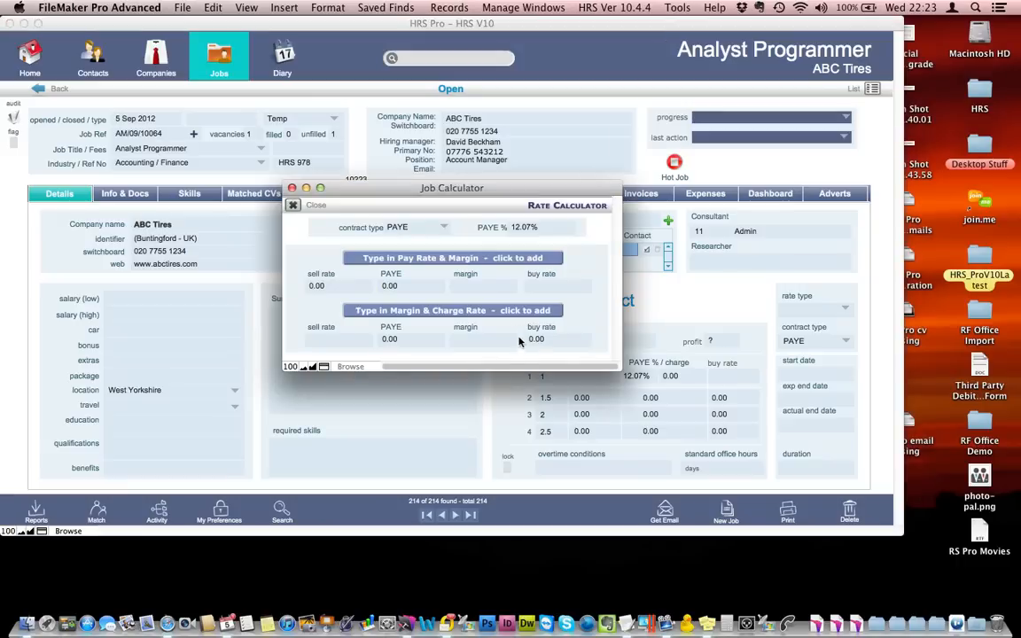
pyautogui.click(546, 286)
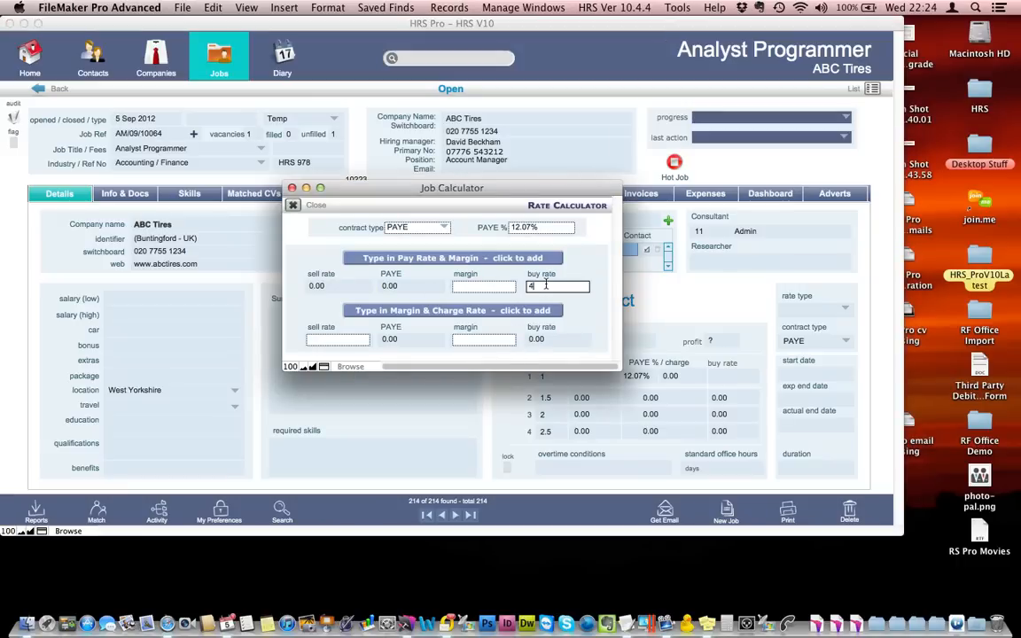
pyautogui.click(482, 286)
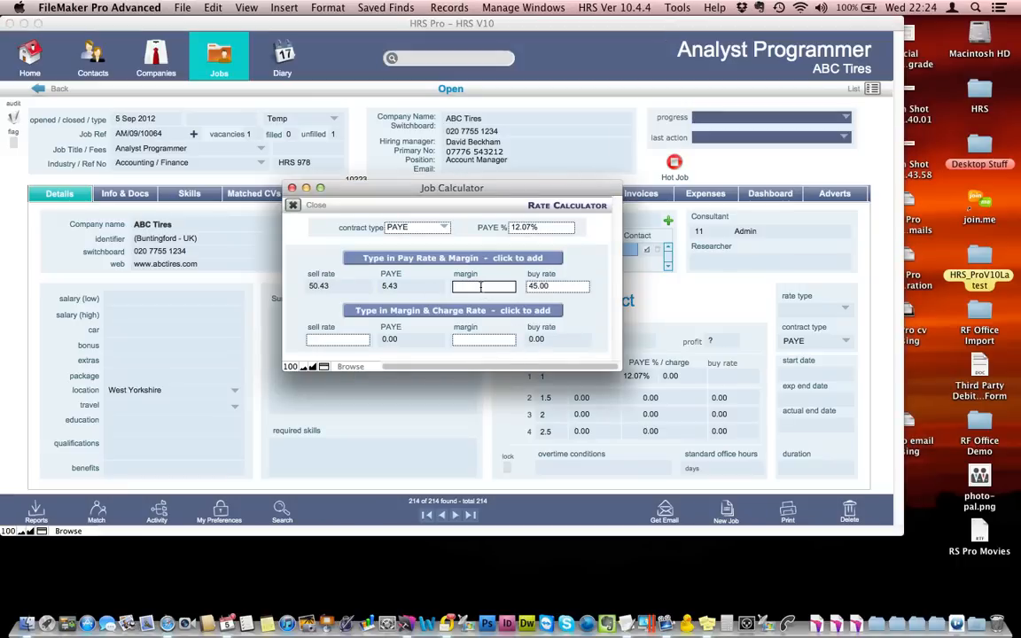
pyautogui.click(321, 251)
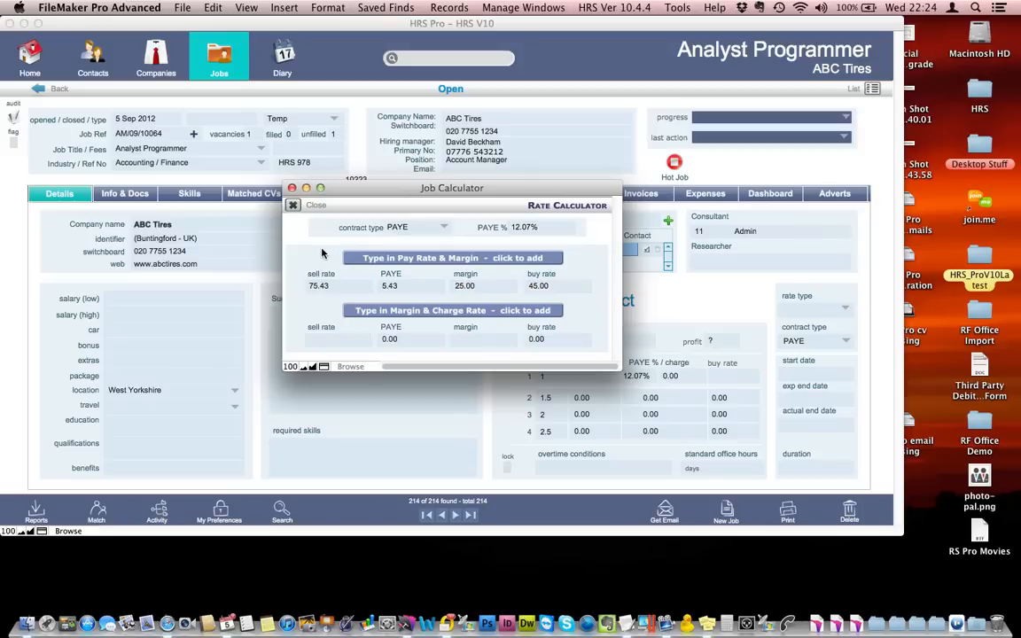
pyautogui.click(388, 259)
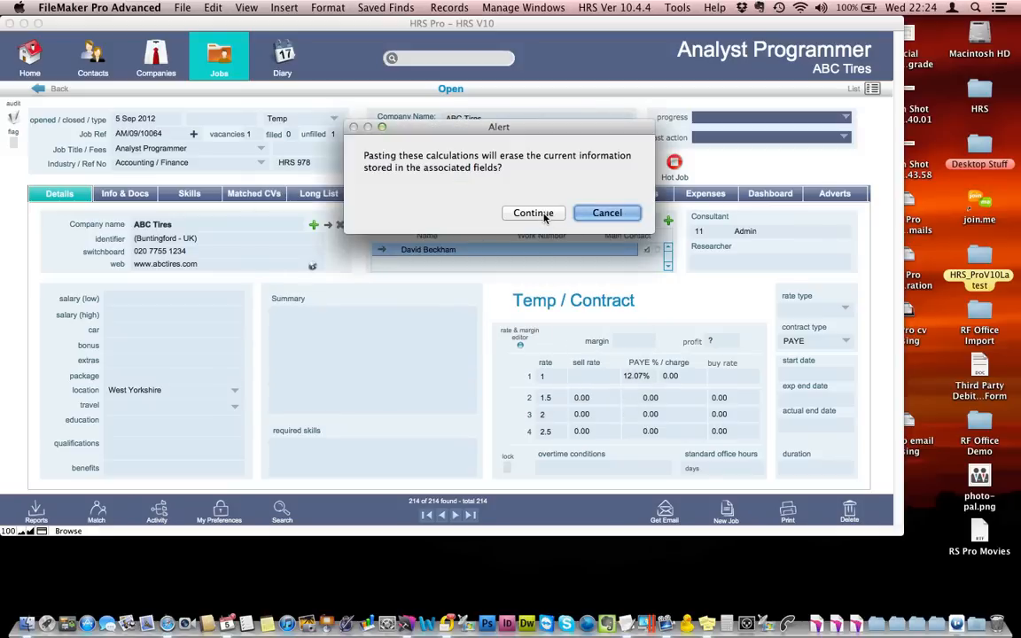
pyautogui.click(498, 198)
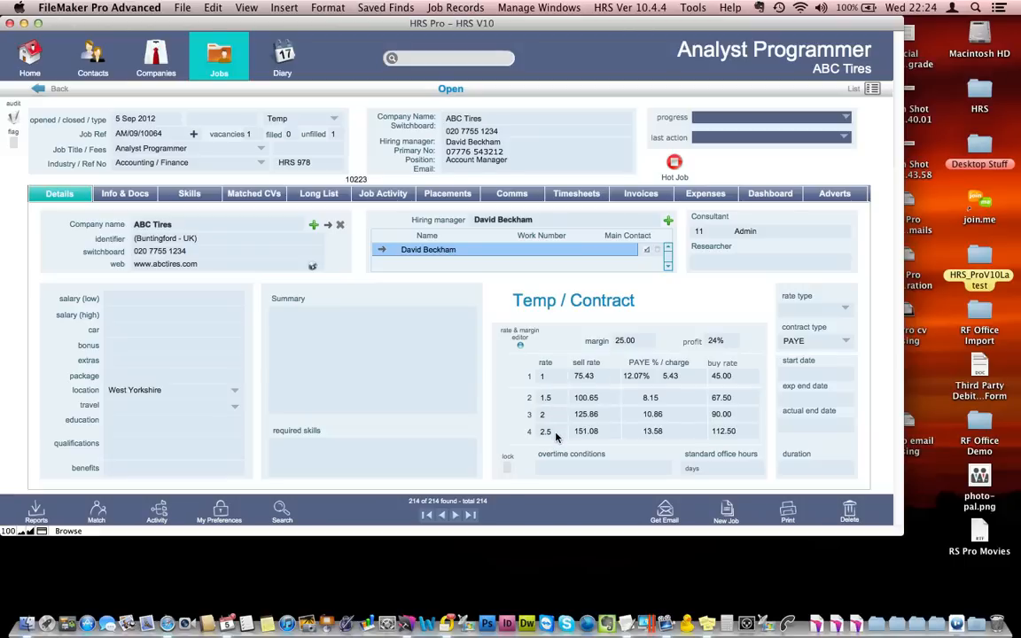
# Step: Set the job's rate type to Hourly, keeping PAYE as the contract type
pyautogui.click(846, 309)
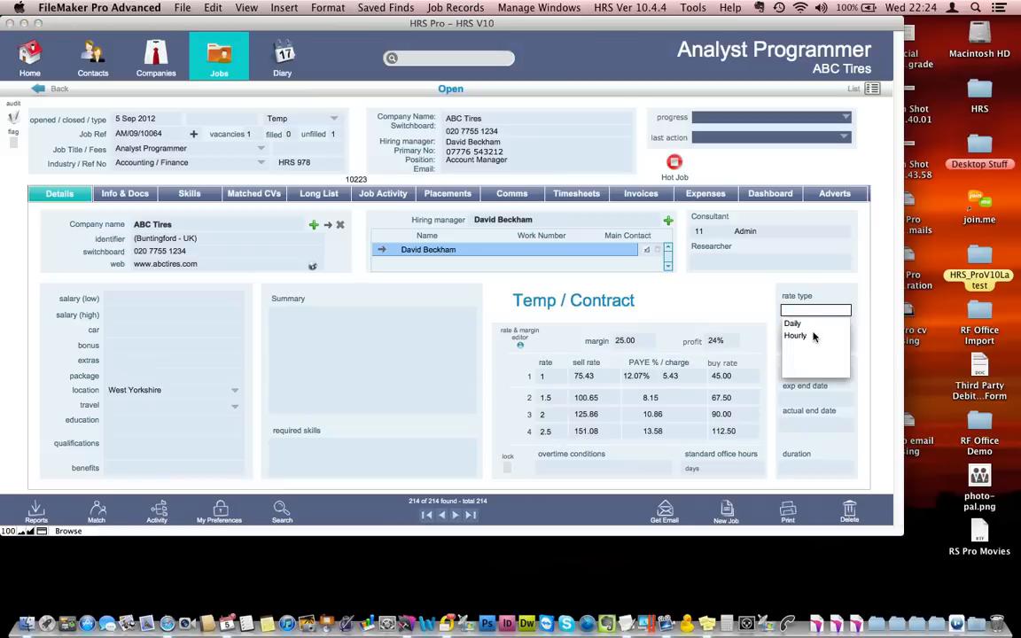
pyautogui.click(797, 336)
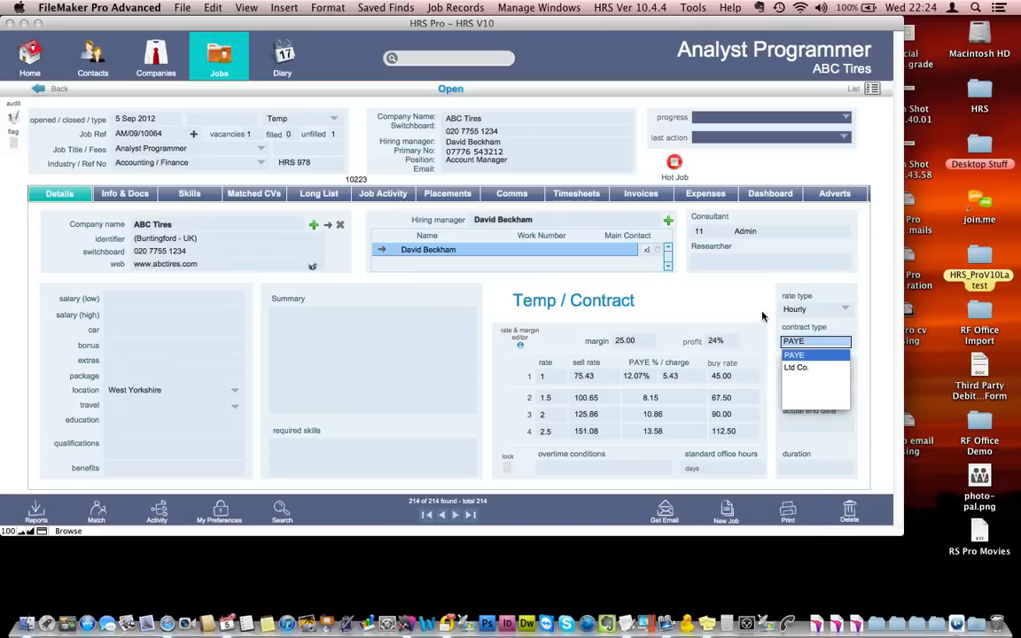
pyautogui.click(763, 316)
pyautogui.click(761, 304)
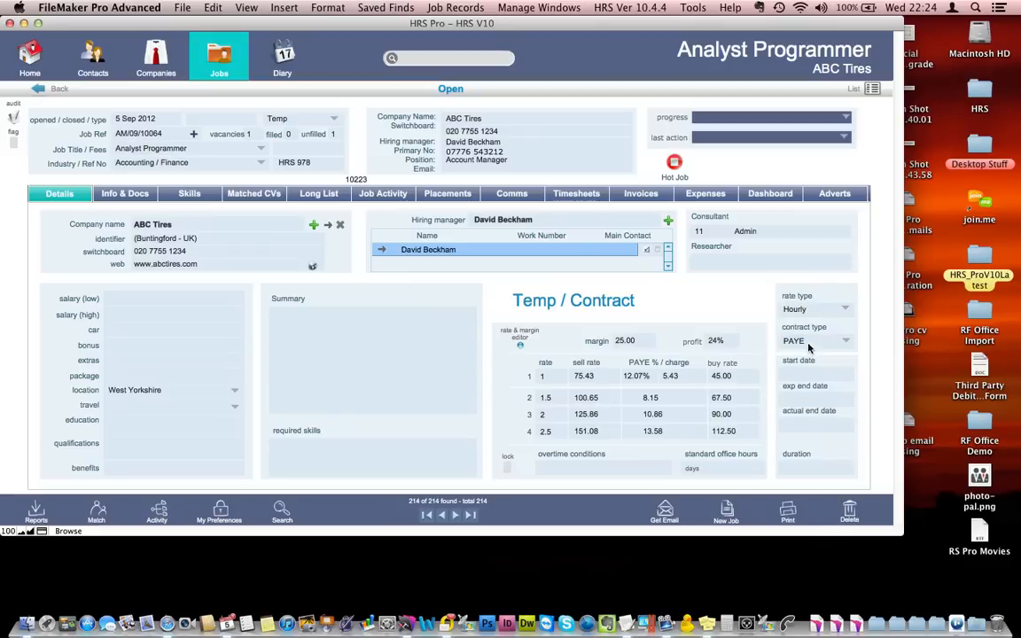
# Step: Set the job's start date to 03/09/2012 and its expected end date to 05/11/2012
pyautogui.click(829, 375)
pyautogui.click(846, 375)
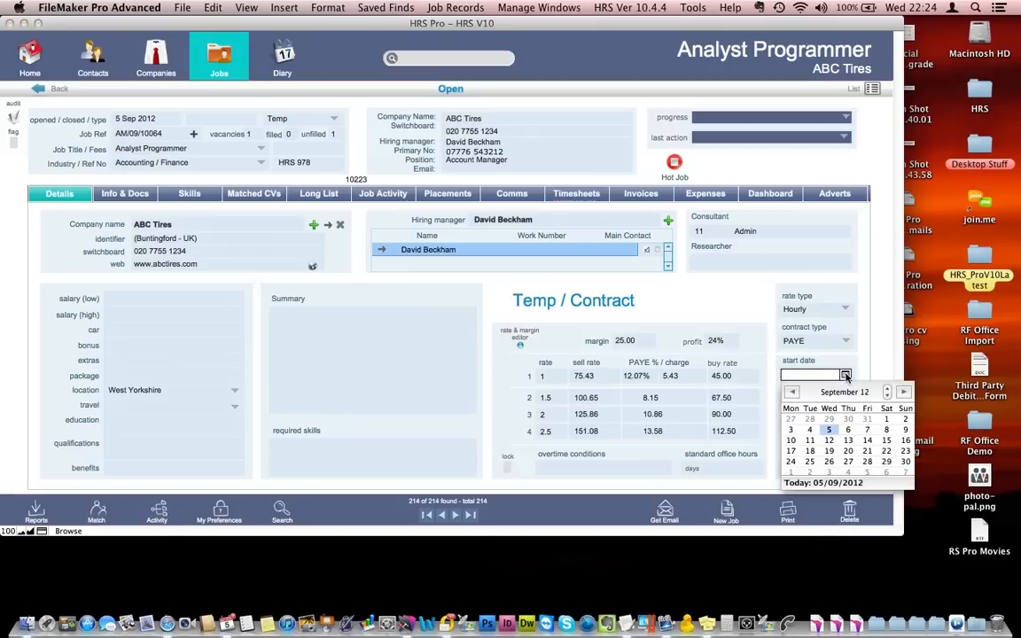
pyautogui.click(791, 432)
pyautogui.click(833, 400)
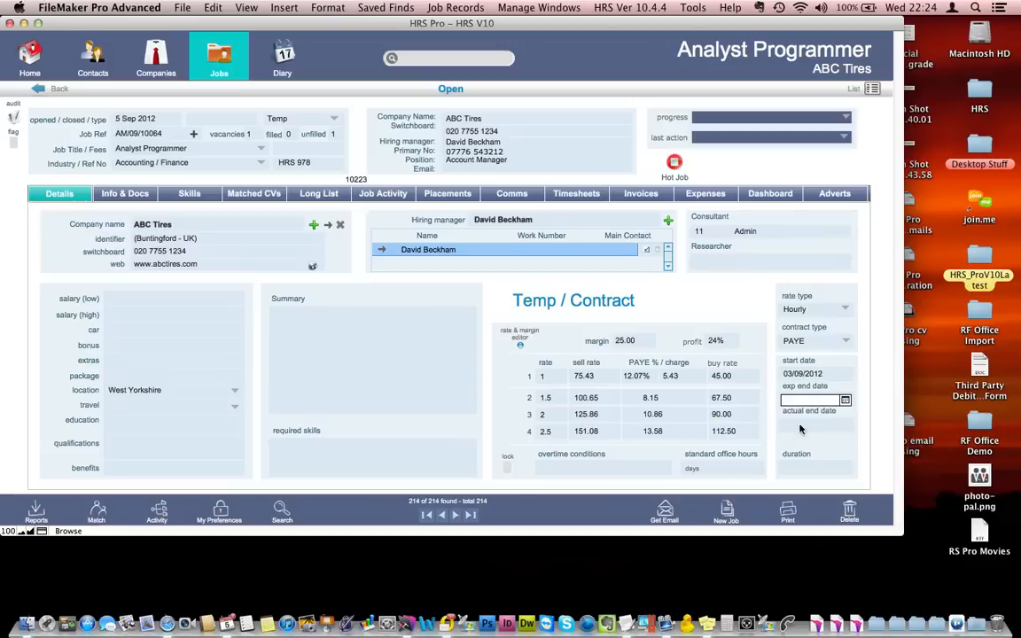
pyautogui.click(846, 400)
pyautogui.click(904, 417)
pyautogui.click(904, 417)
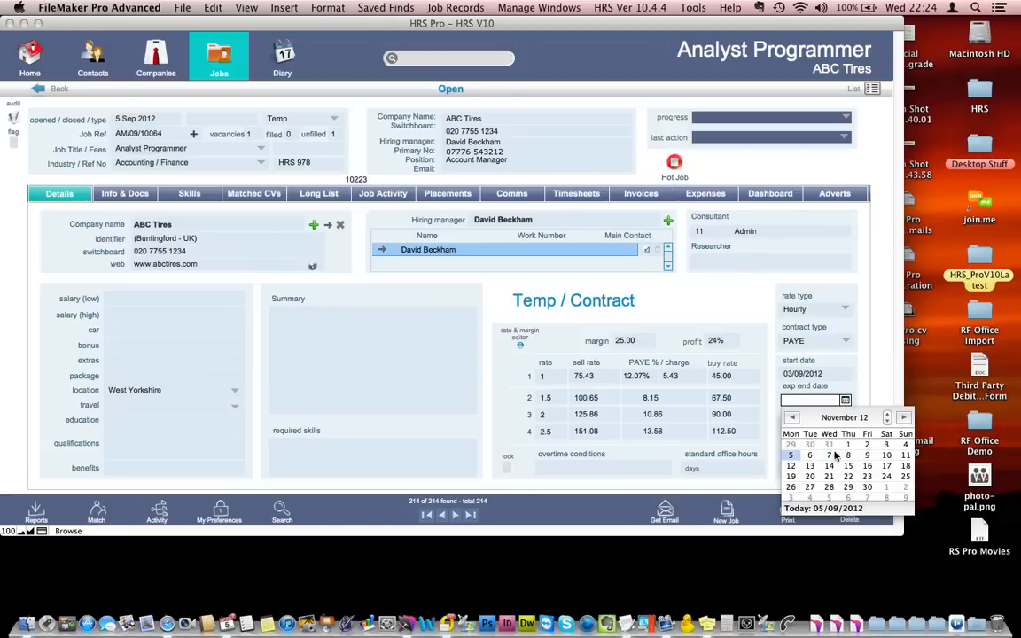
pyautogui.click(791, 455)
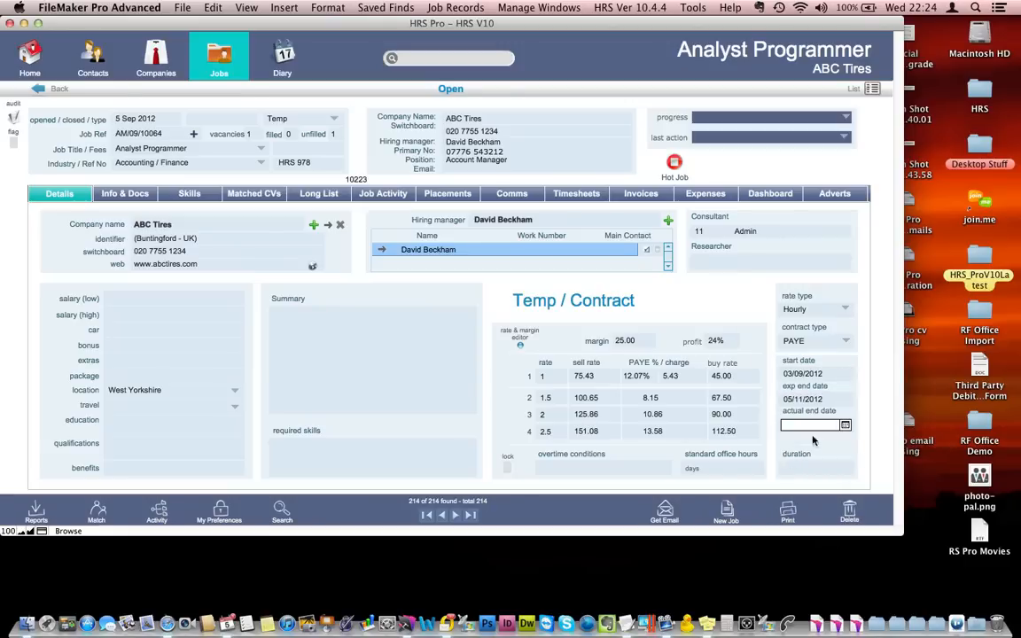
pyautogui.click(866, 398)
# Step: Add a successful candidate to the job's placements, searching the contacts by name and picking the last match
pyautogui.click(445, 197)
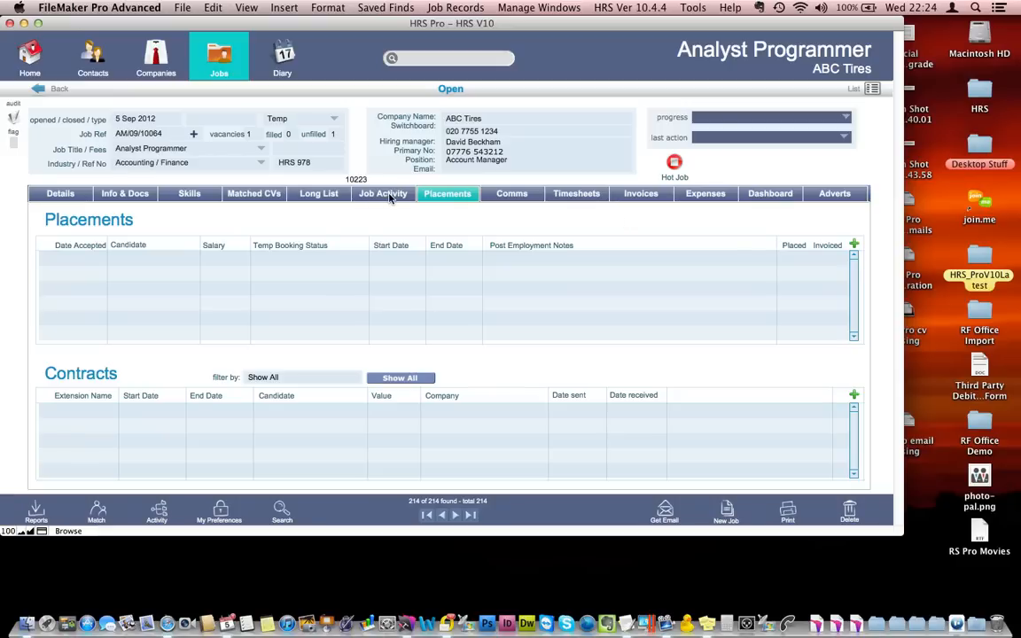
pyautogui.click(854, 244)
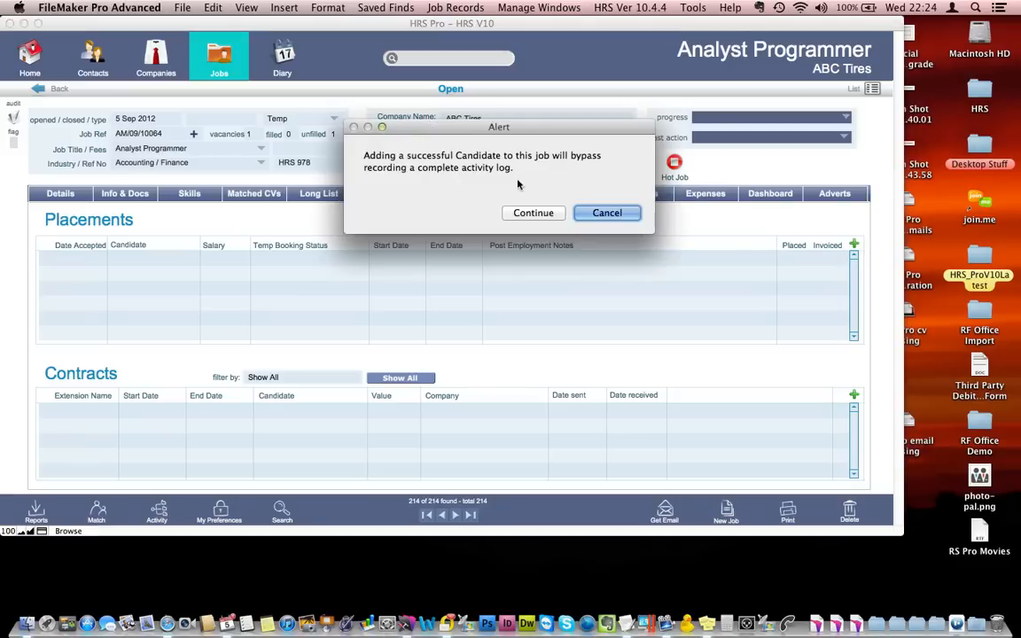
pyautogui.click(533, 213)
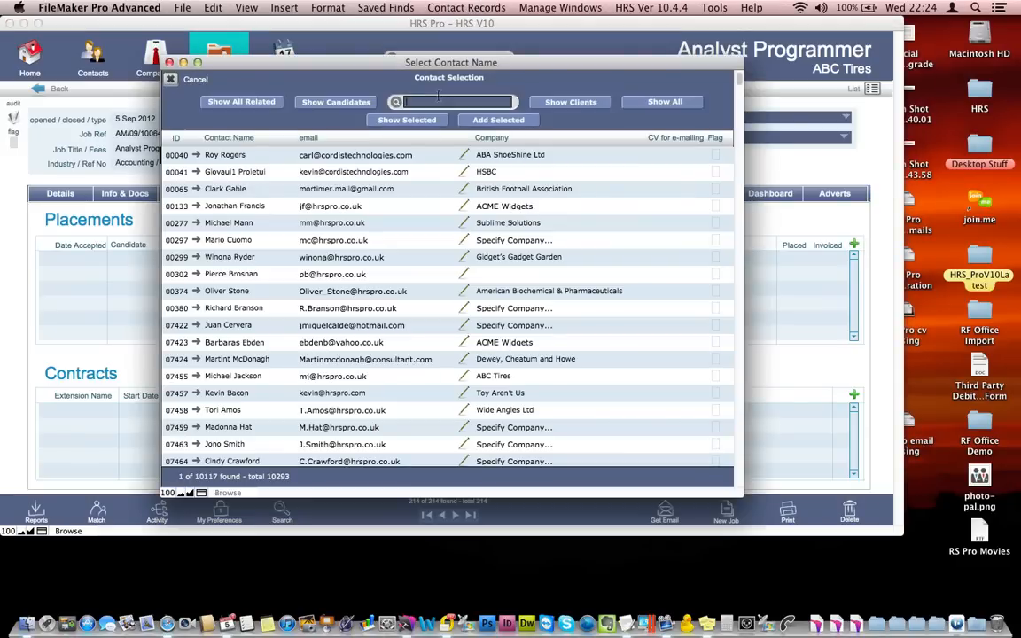
pyautogui.write('carl hol')
pyautogui.press('Return')
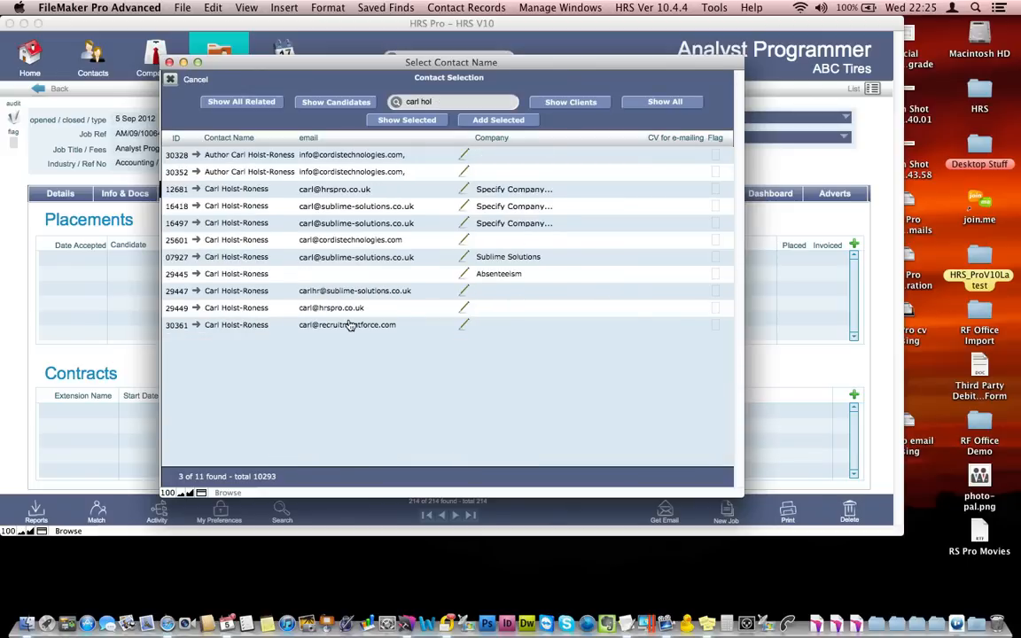
pyautogui.click(350, 325)
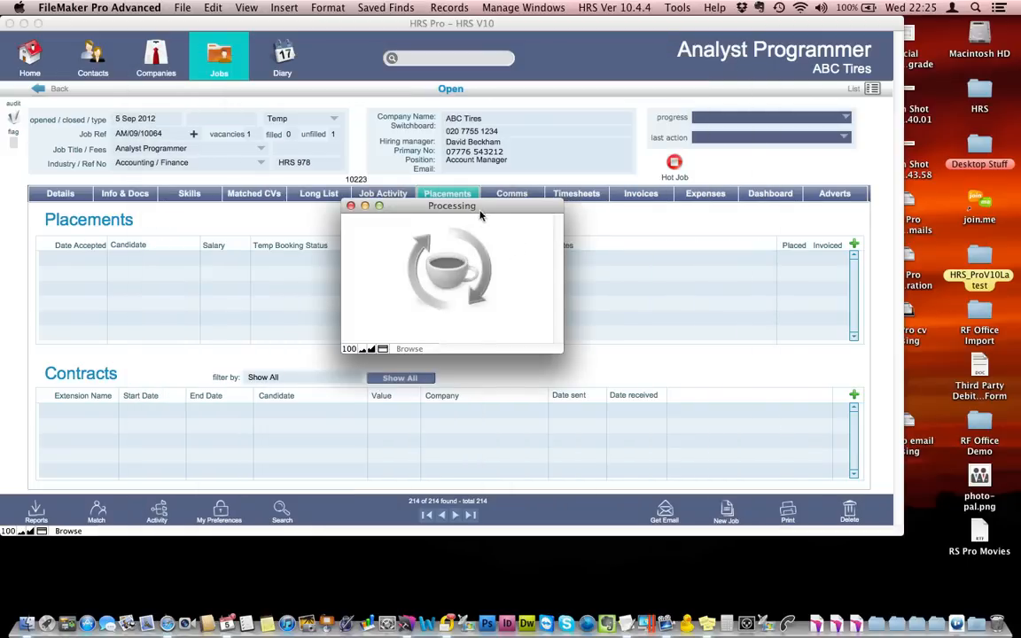
# Step: Check the candidate's progress entry in the job's activity log
pyautogui.click(395, 198)
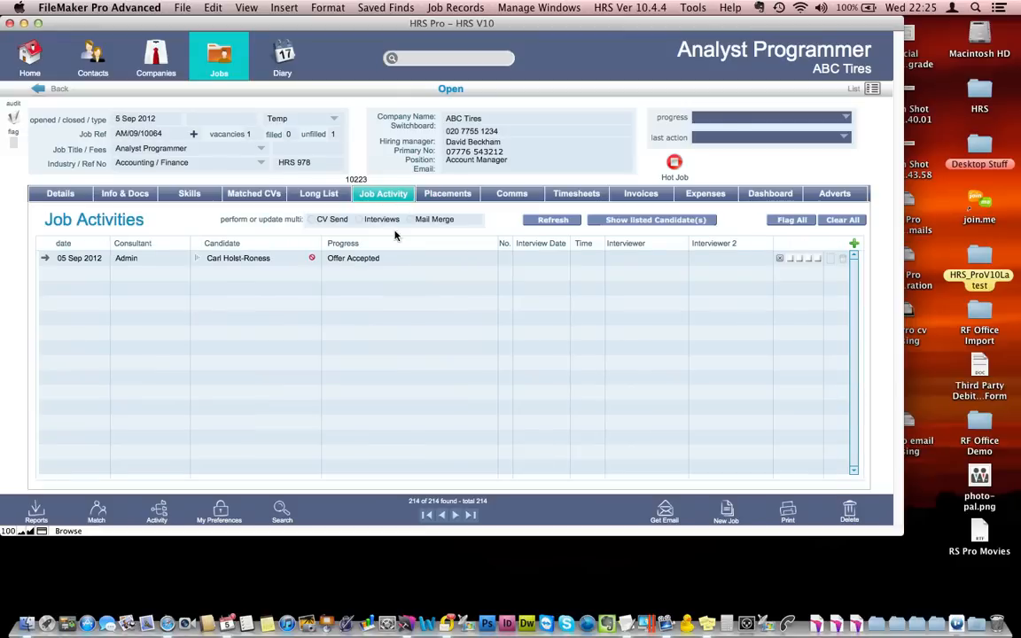
pyautogui.click(382, 257)
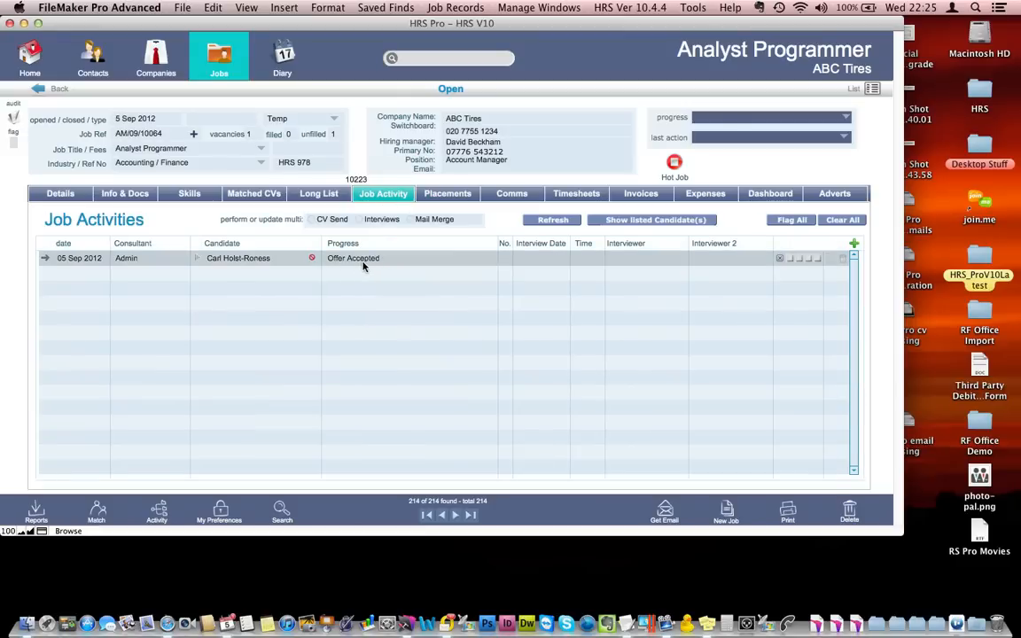
# Step: Add the same candidate to the job's placements again, accepting the bypass of the complete activity log
pyautogui.click(452, 195)
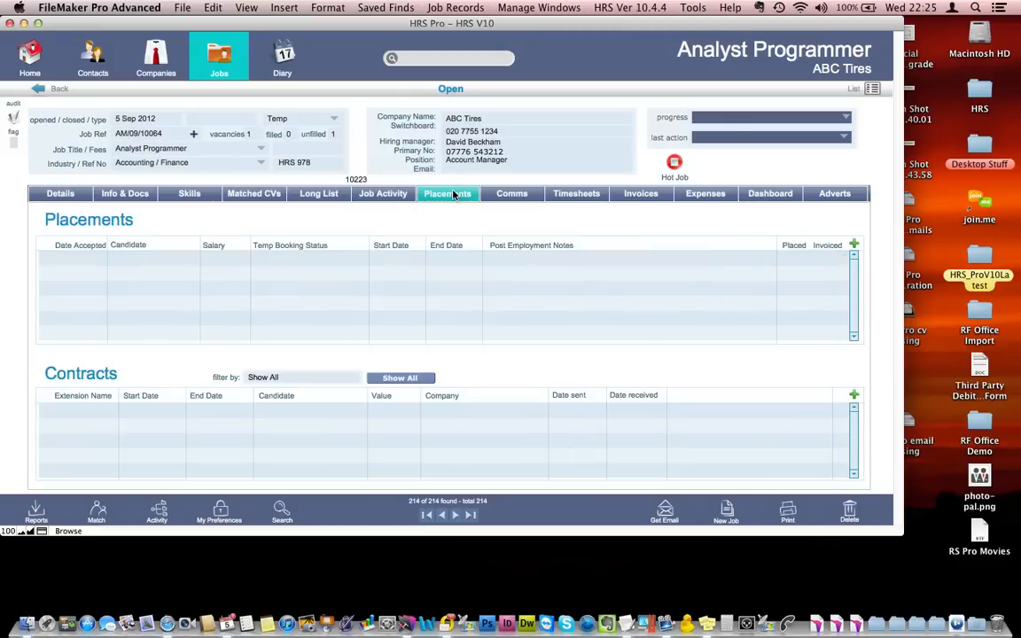
pyautogui.click(854, 243)
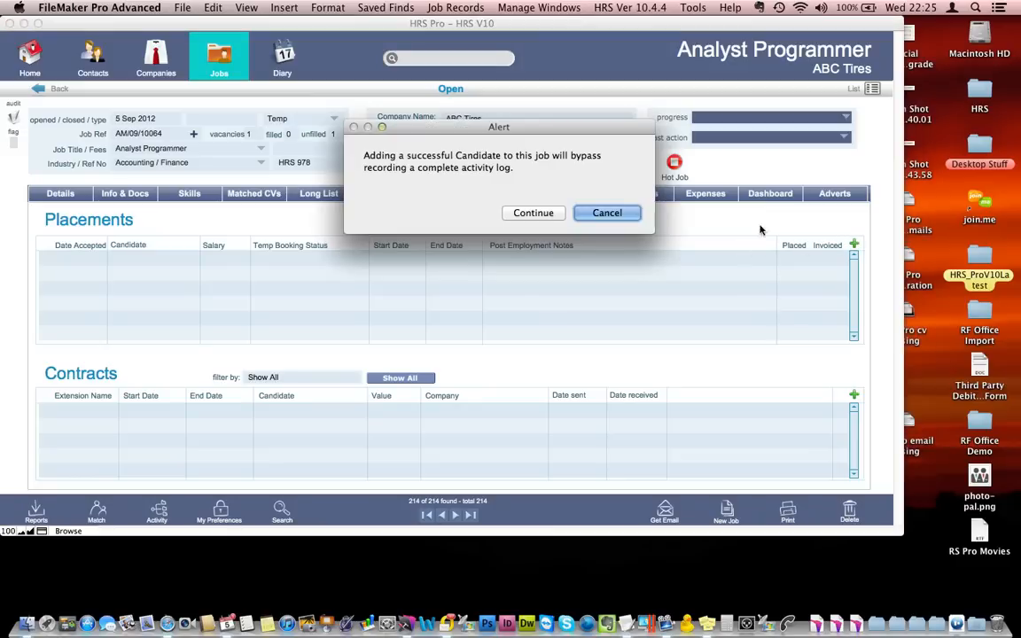
pyautogui.click(528, 214)
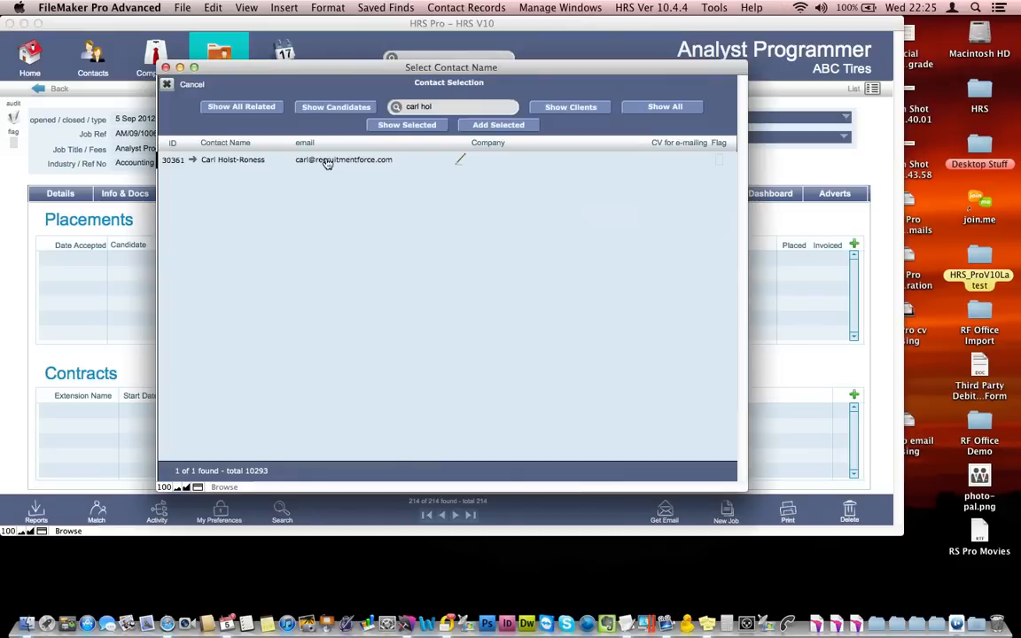
pyautogui.click(327, 163)
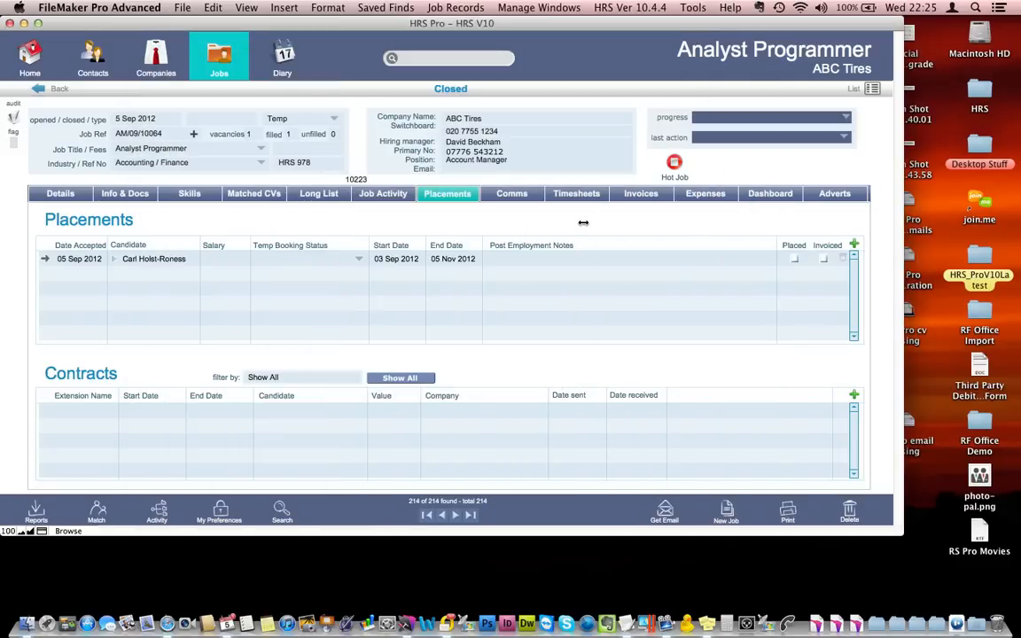
# Step: Set the placement's temp booking status to Confirmed and add a contract for the placed candidate
pyautogui.click(356, 259)
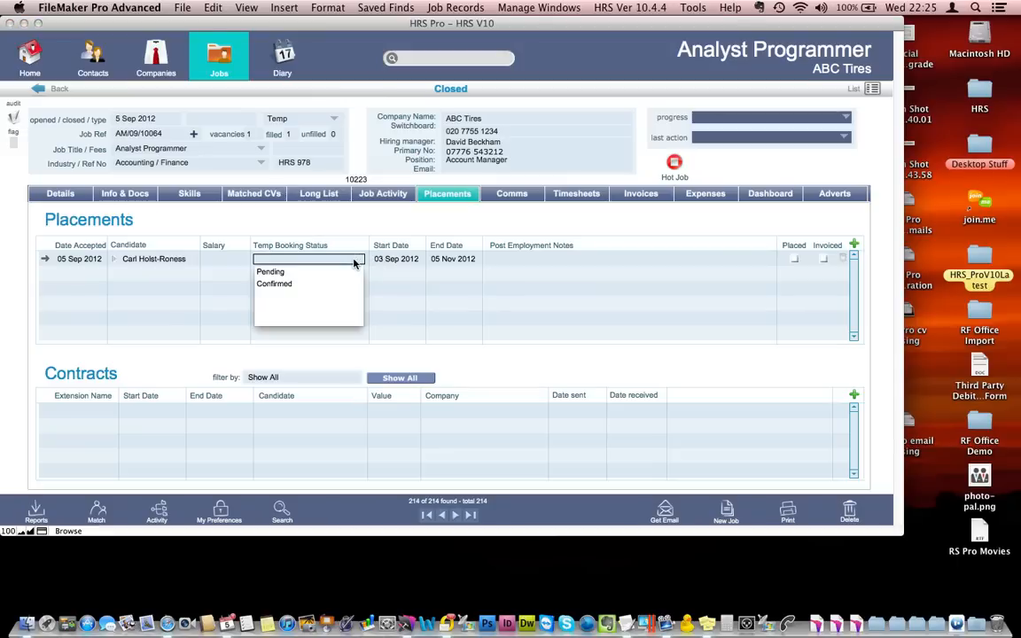
pyautogui.click(283, 284)
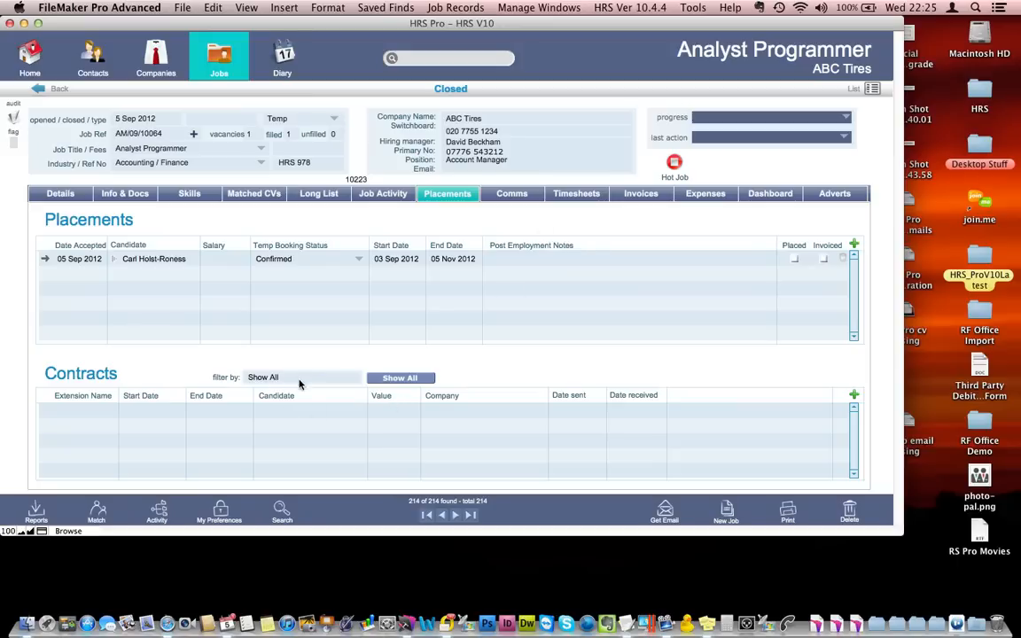
pyautogui.click(853, 397)
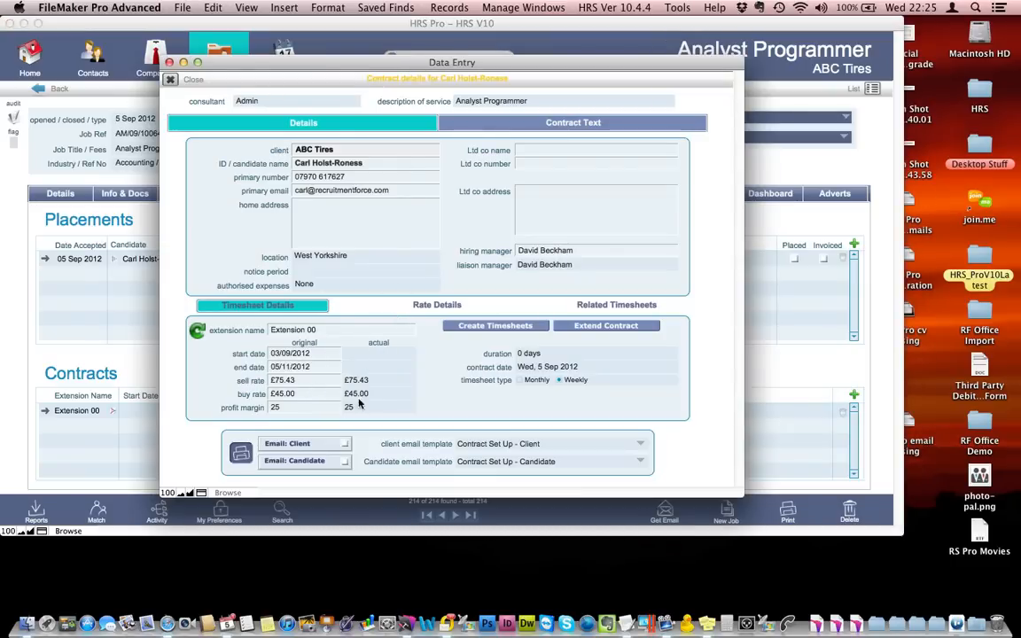
# Step: Set the contract's actual start date to 05/09/2012 and its actual end date to 05/11/2012
pyautogui.click(390, 354)
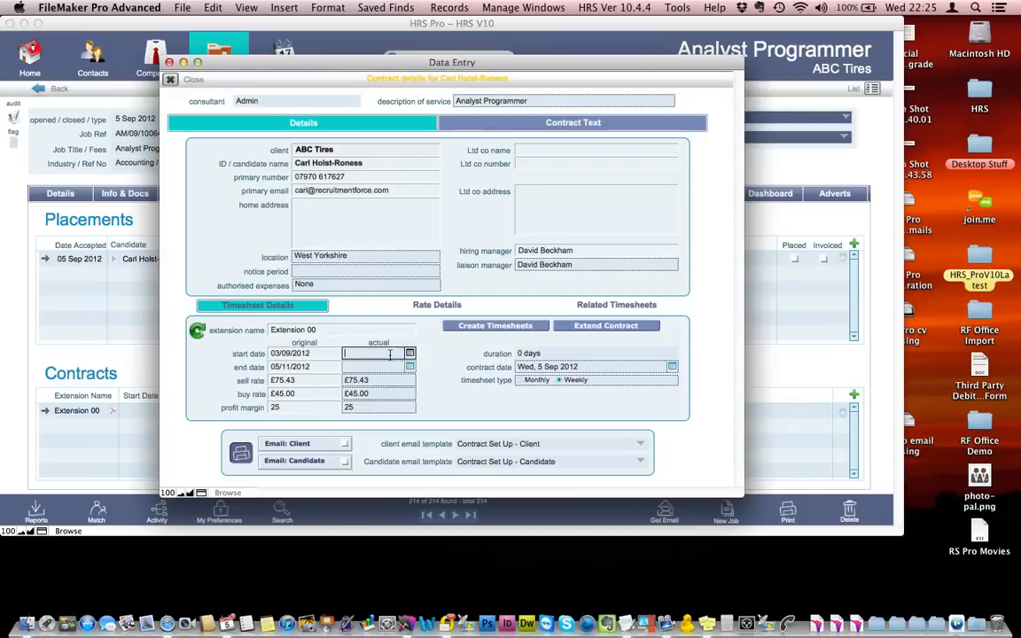
pyautogui.click(410, 354)
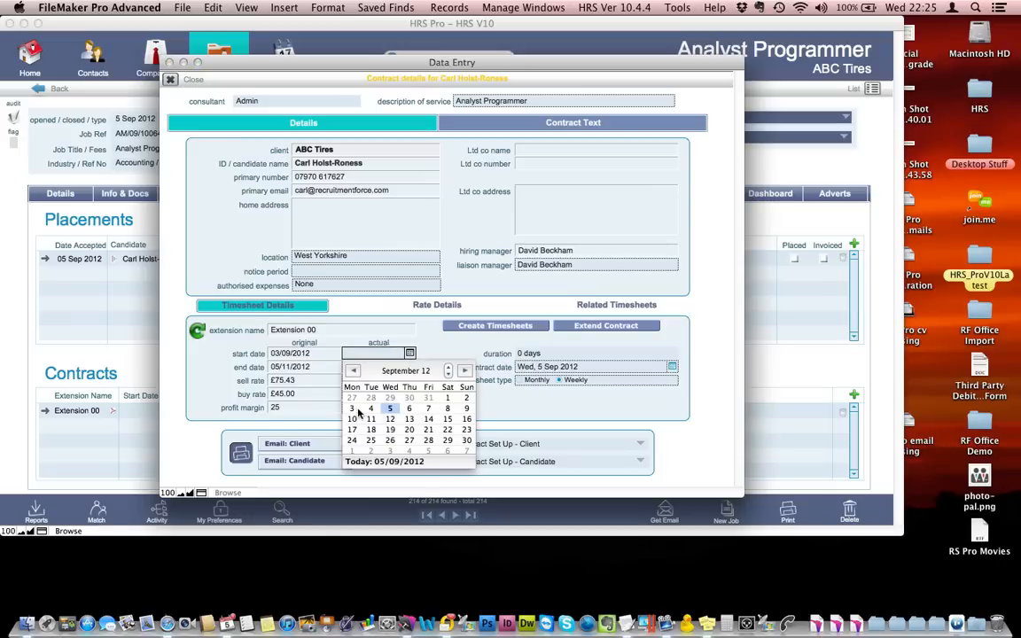
pyautogui.click(390, 408)
pyautogui.click(370, 366)
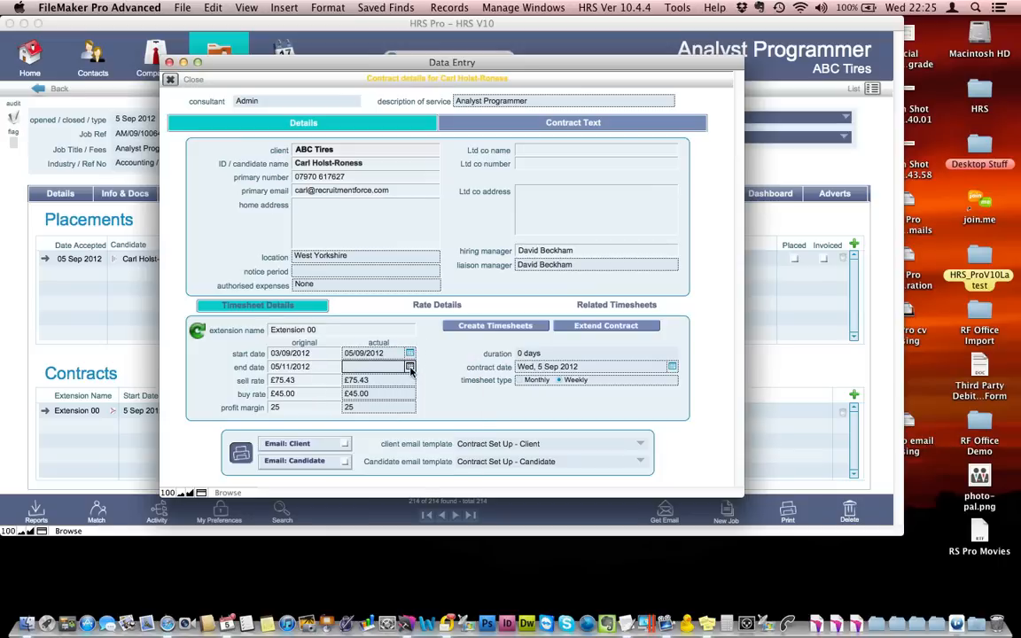
pyautogui.click(409, 366)
pyautogui.click(464, 383)
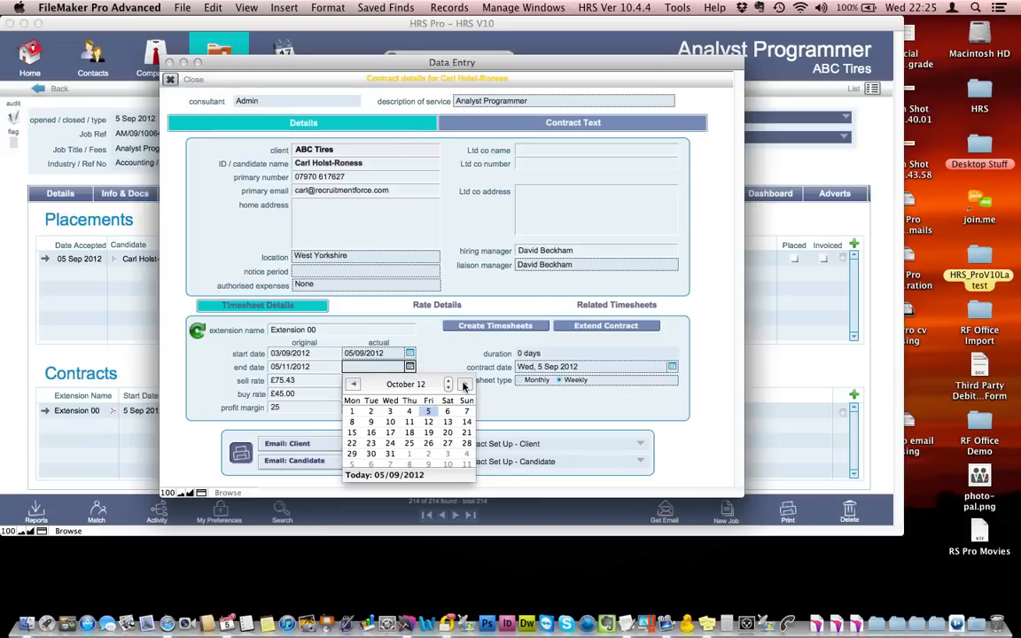
pyautogui.click(464, 384)
pyautogui.click(353, 422)
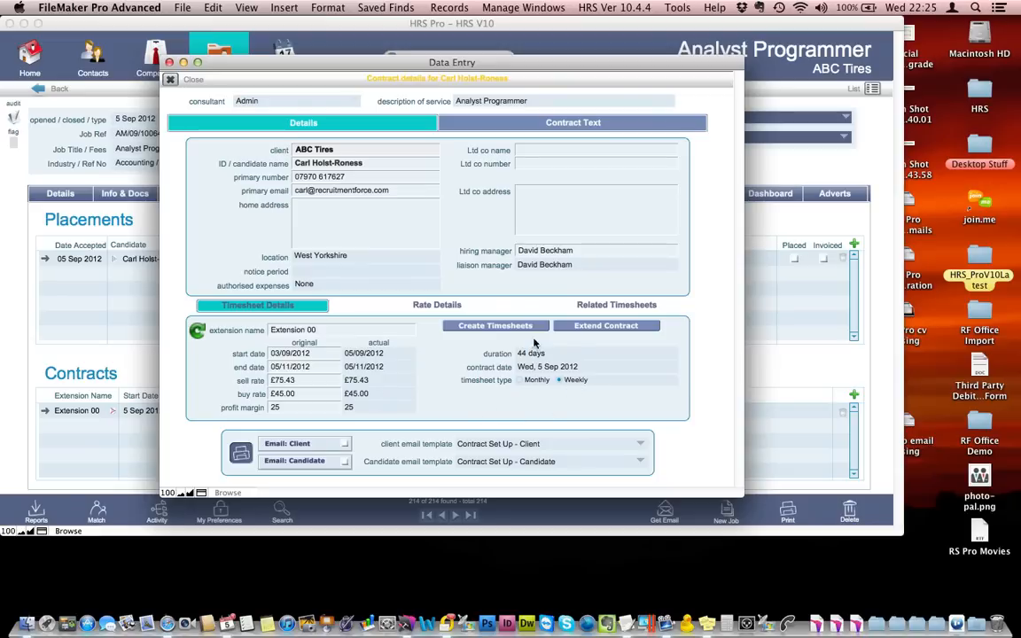
# Step: Review the contract's text, client email template choices, rate details and related timesheets
pyautogui.click(512, 126)
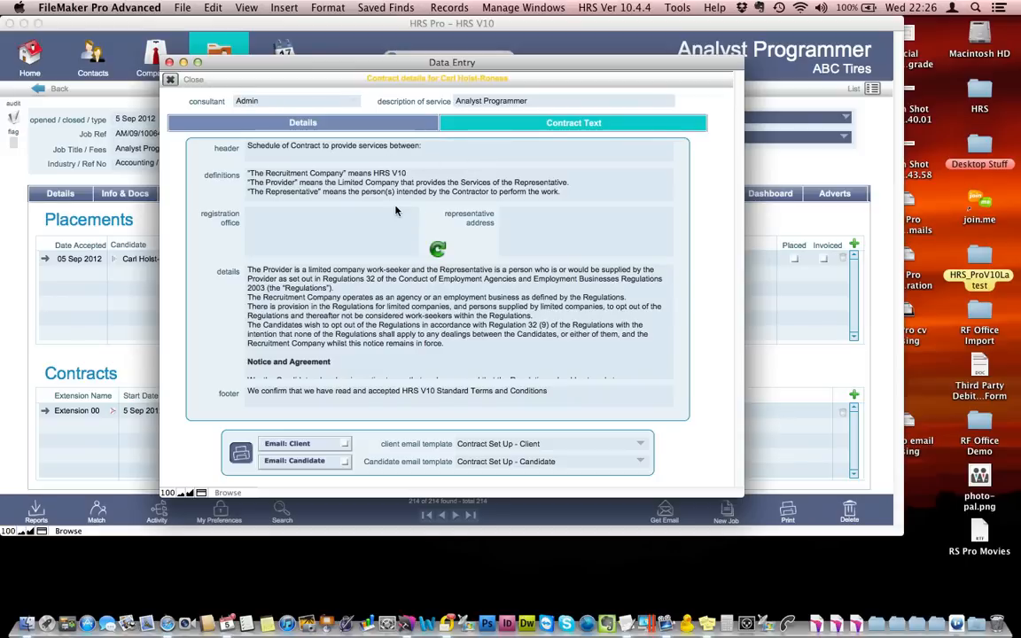
pyautogui.click(346, 126)
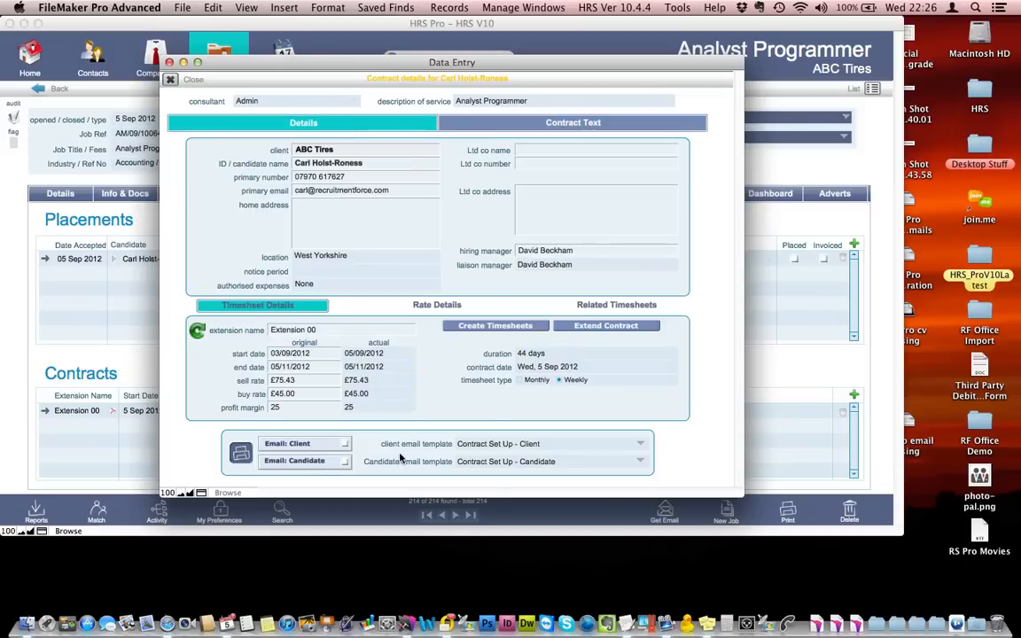
pyautogui.click(495, 445)
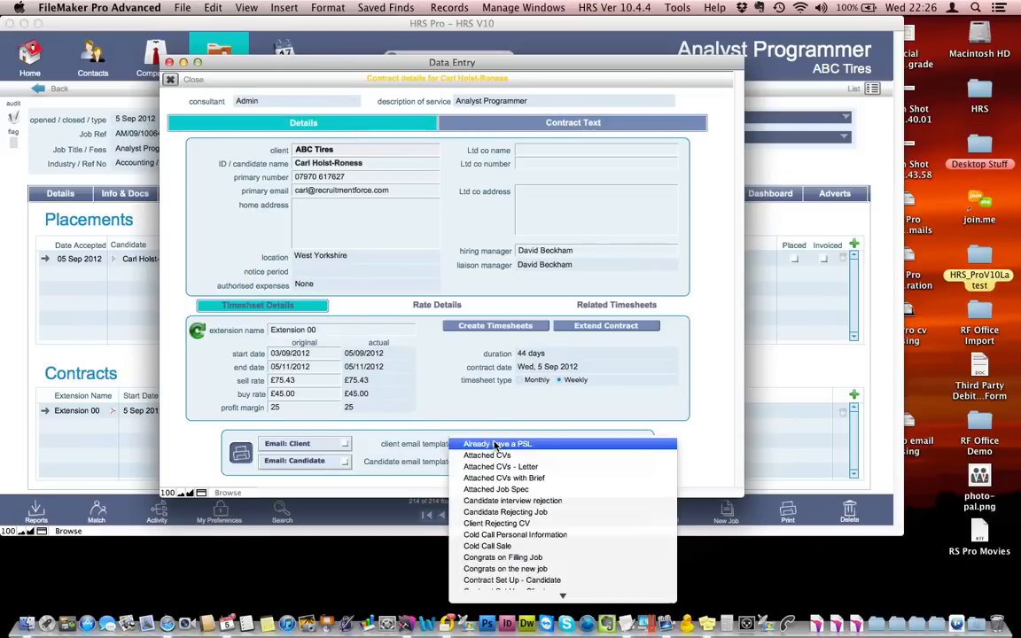
pyautogui.click(421, 460)
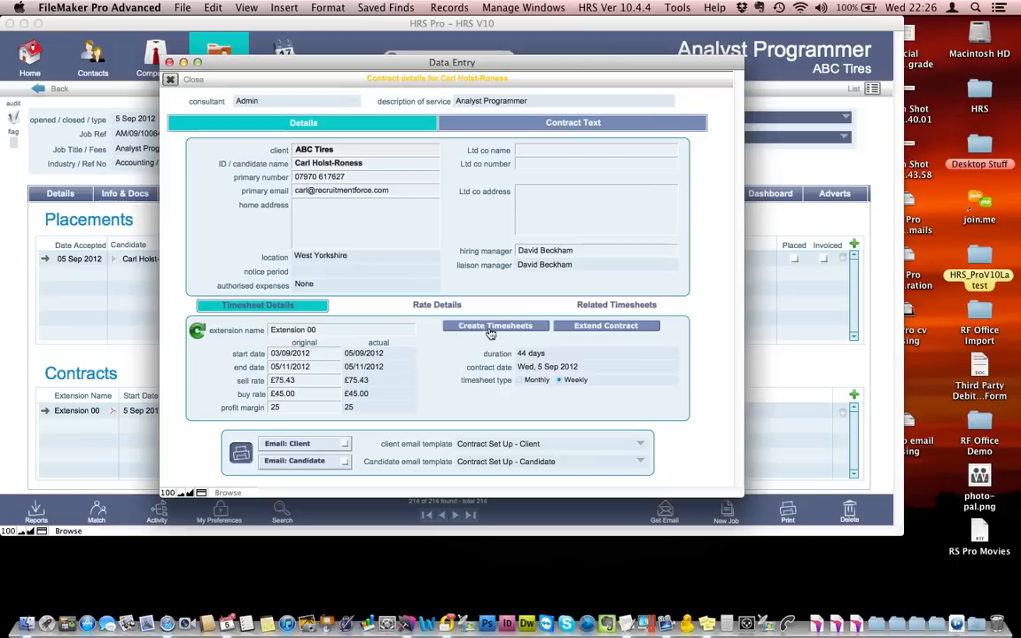
pyautogui.click(435, 304)
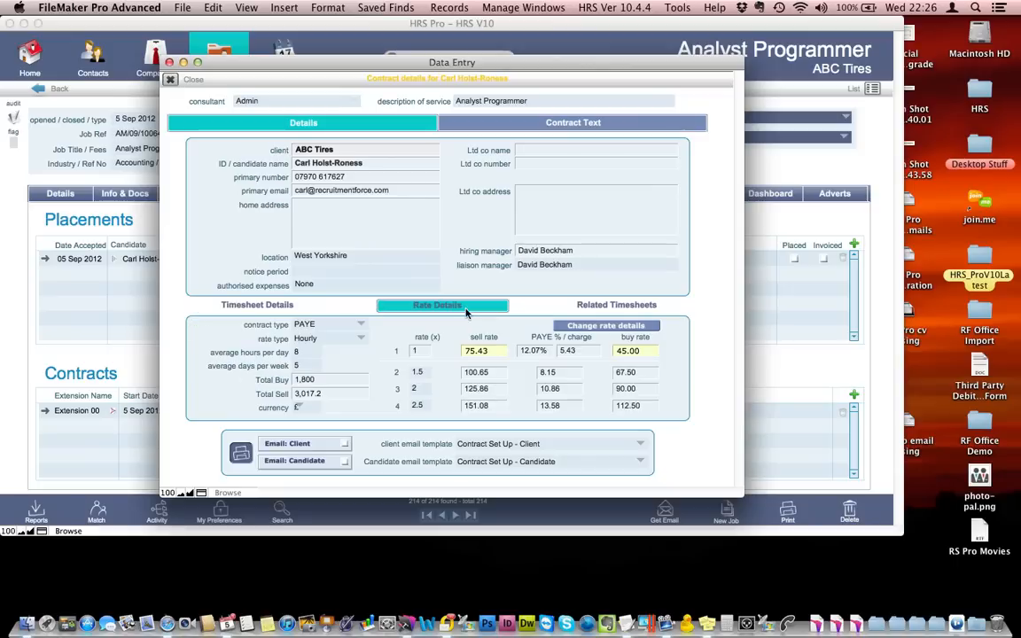
pyautogui.click(612, 306)
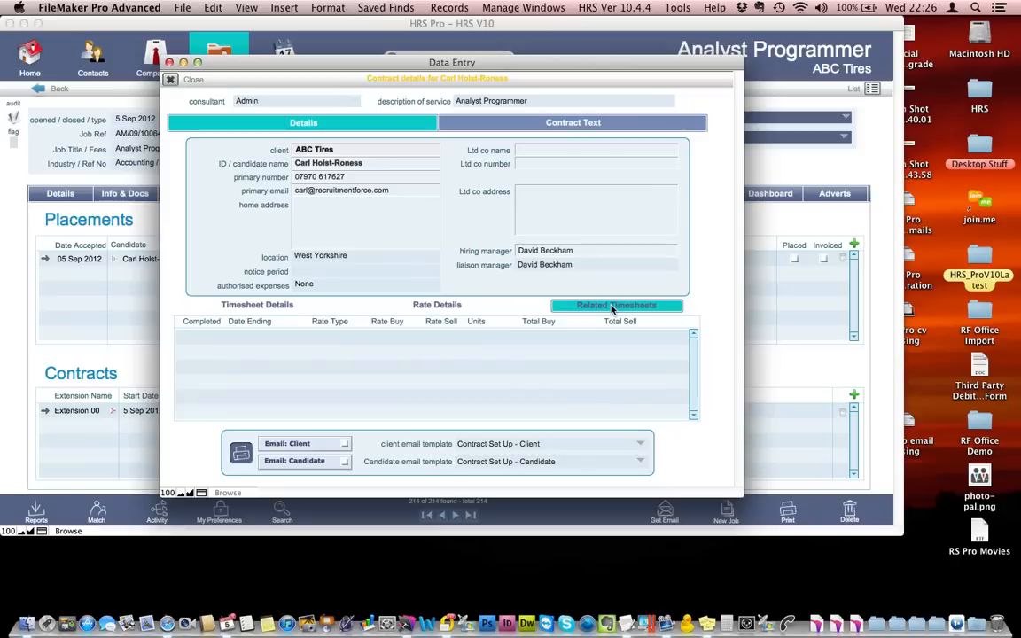
# Step: Create the timesheets for the Extension 00 contract and close its contract details
pyautogui.click(268, 306)
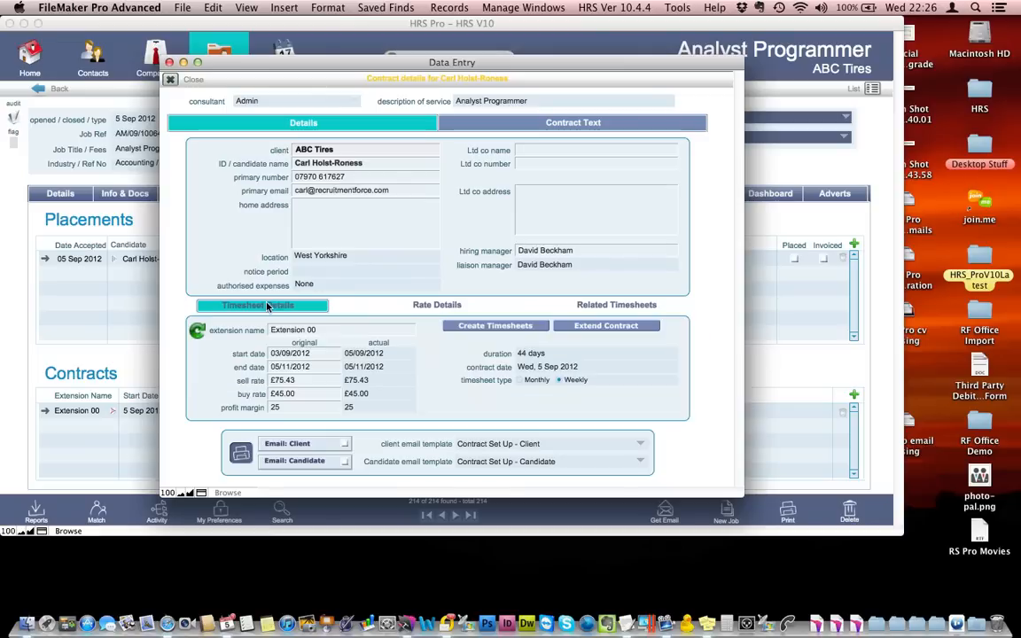
pyautogui.click(490, 328)
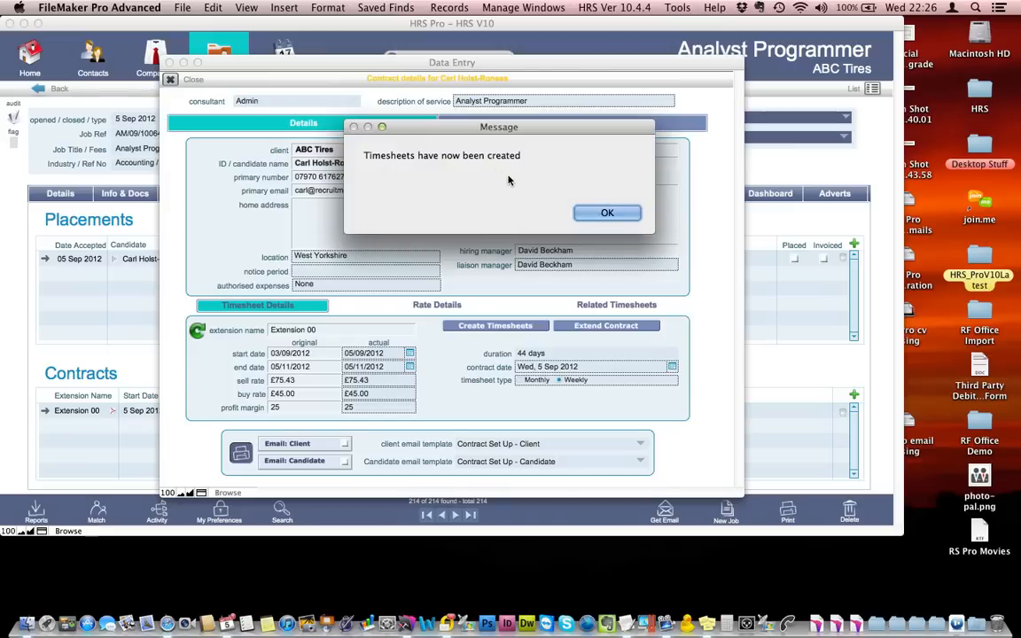
pyautogui.click(610, 214)
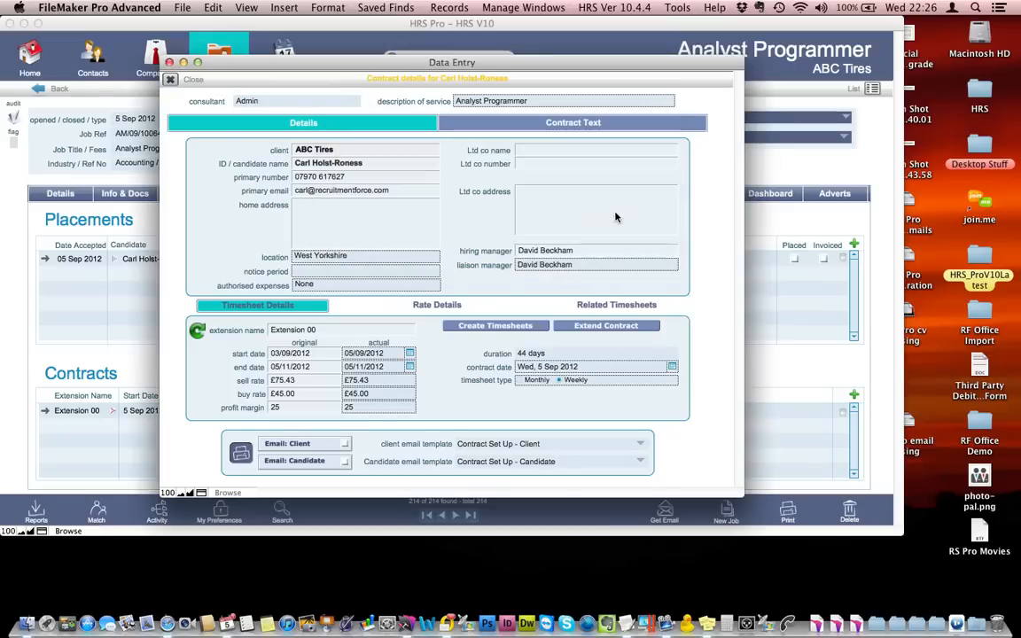
pyautogui.click(172, 81)
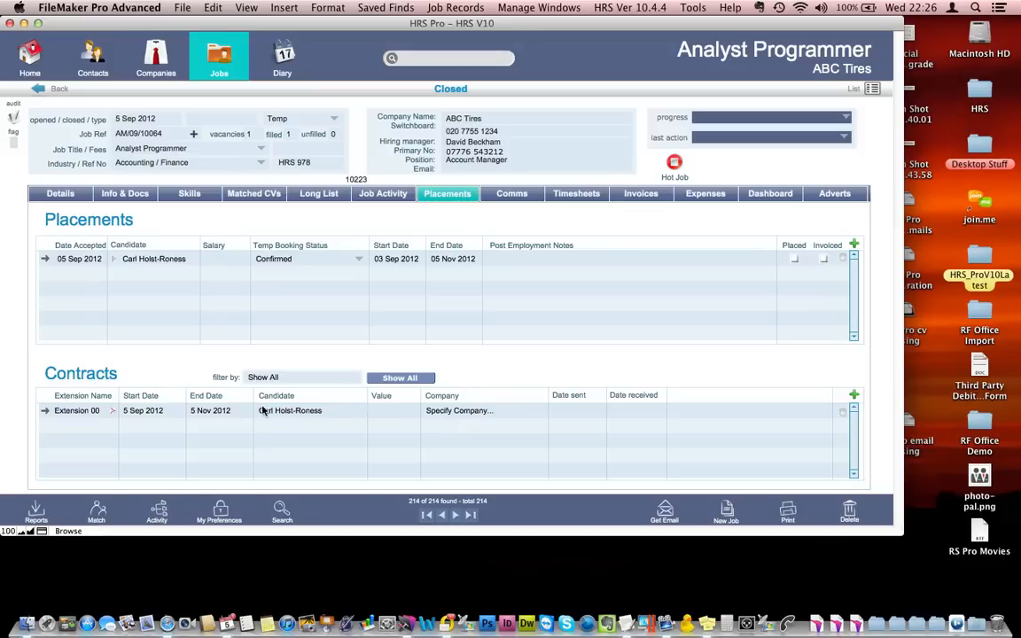
# Step: Check the job's list of weekly timesheets against the dates in the job details
pyautogui.click(585, 196)
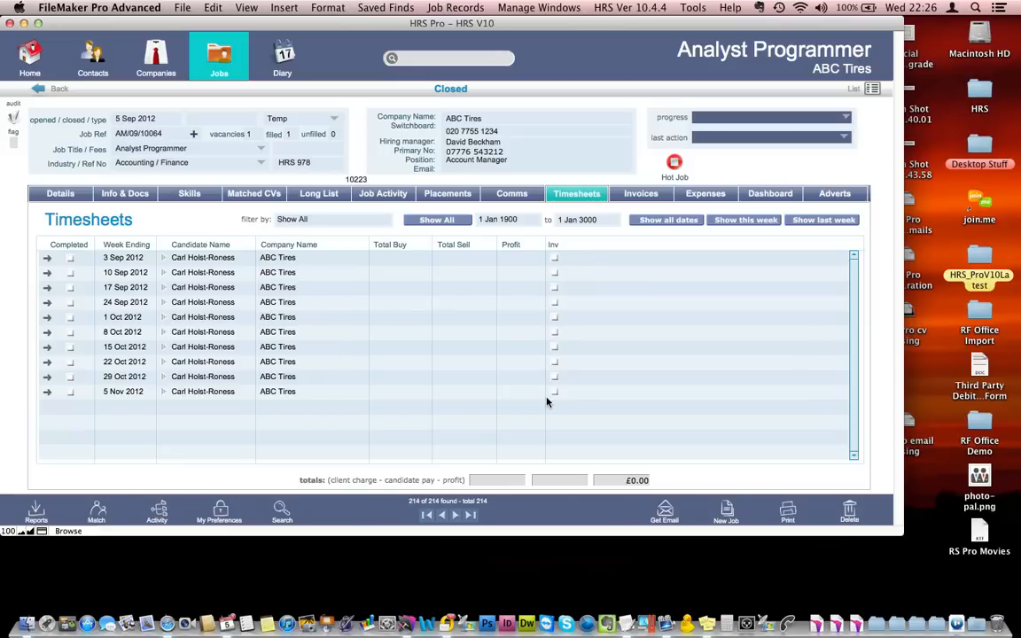
pyautogui.click(61, 194)
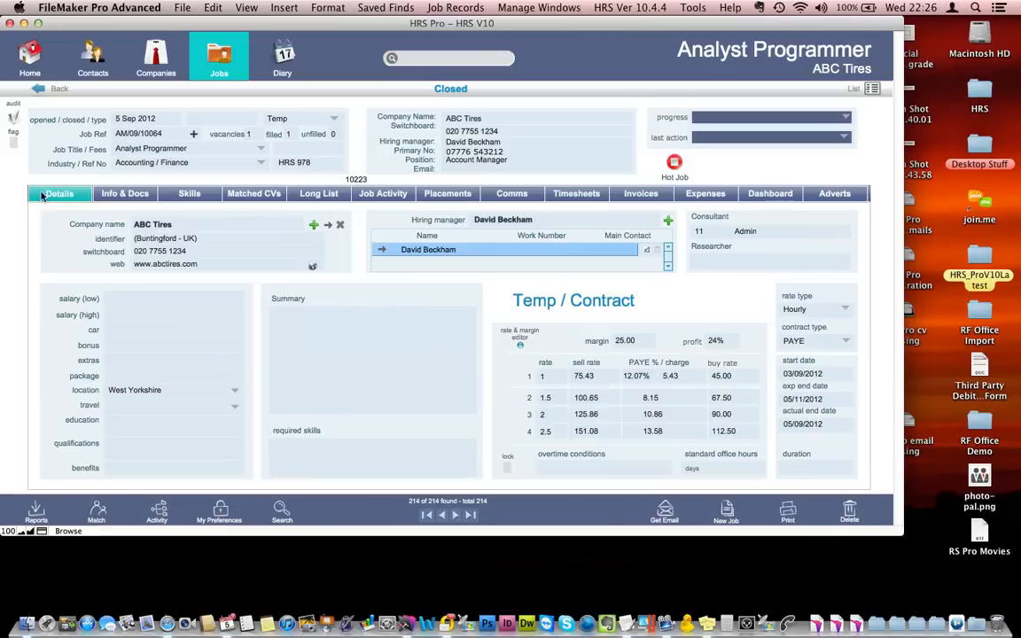
pyautogui.click(578, 195)
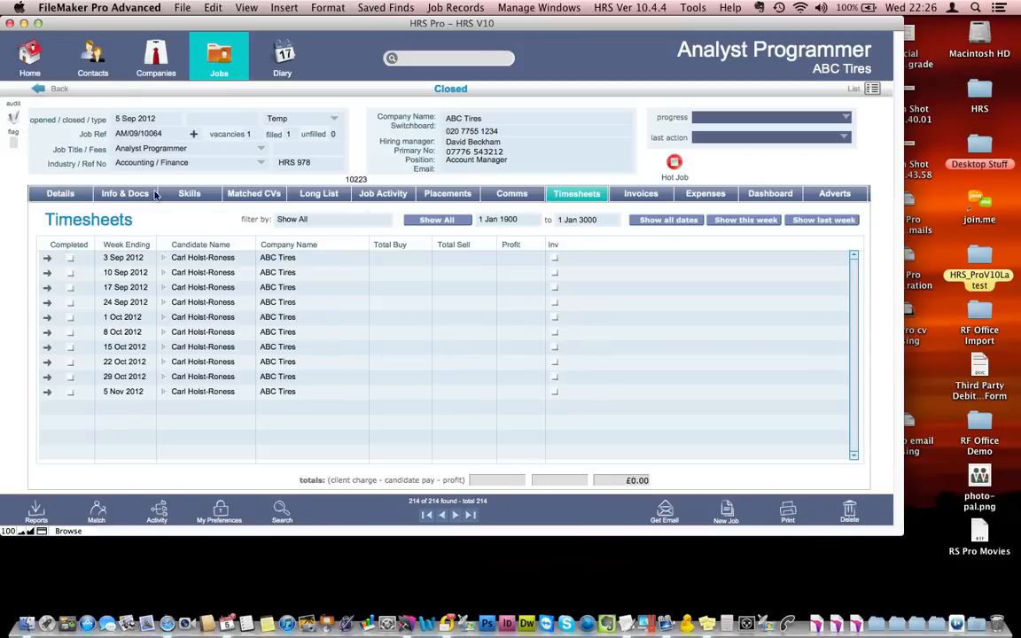
pyautogui.click(60, 191)
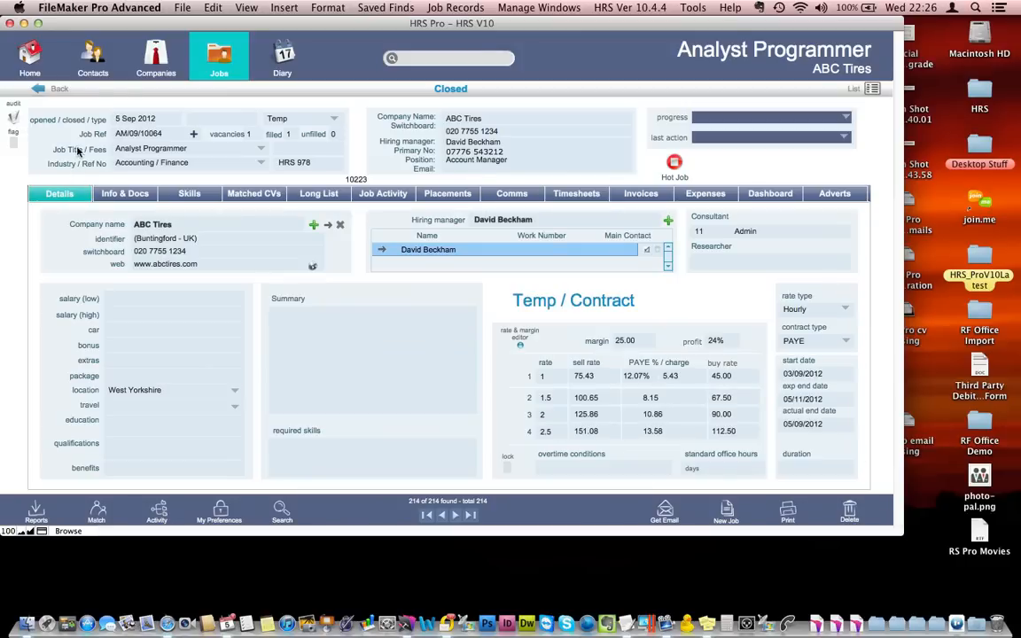
# Step: Open the placed candidate's contact record from the job's placements and review its timesheets, job activity and details
pyautogui.click(454, 195)
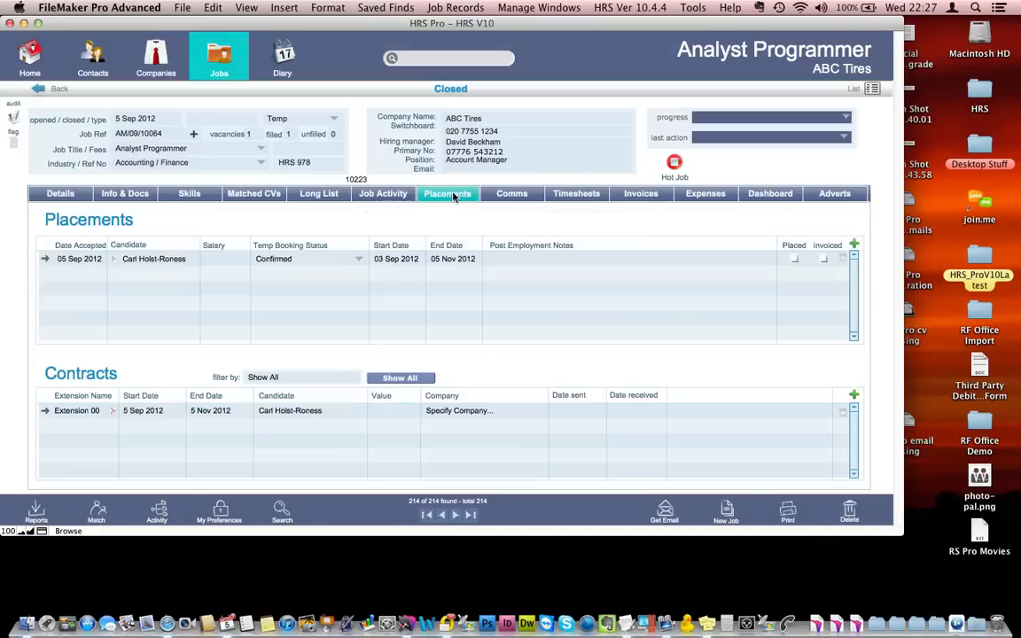
pyautogui.click(116, 262)
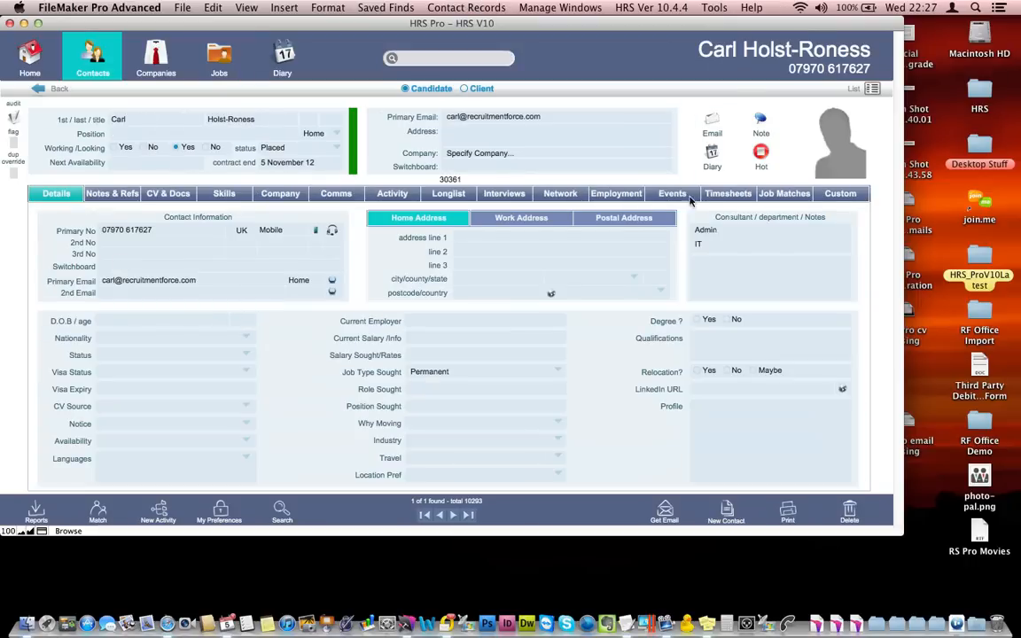
pyautogui.click(720, 195)
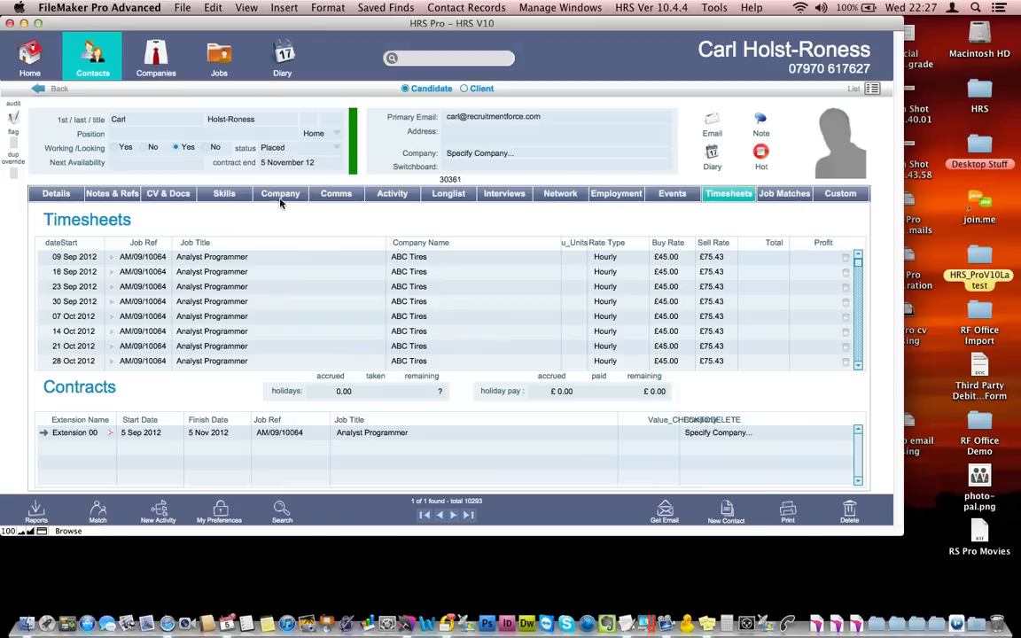
pyautogui.click(393, 194)
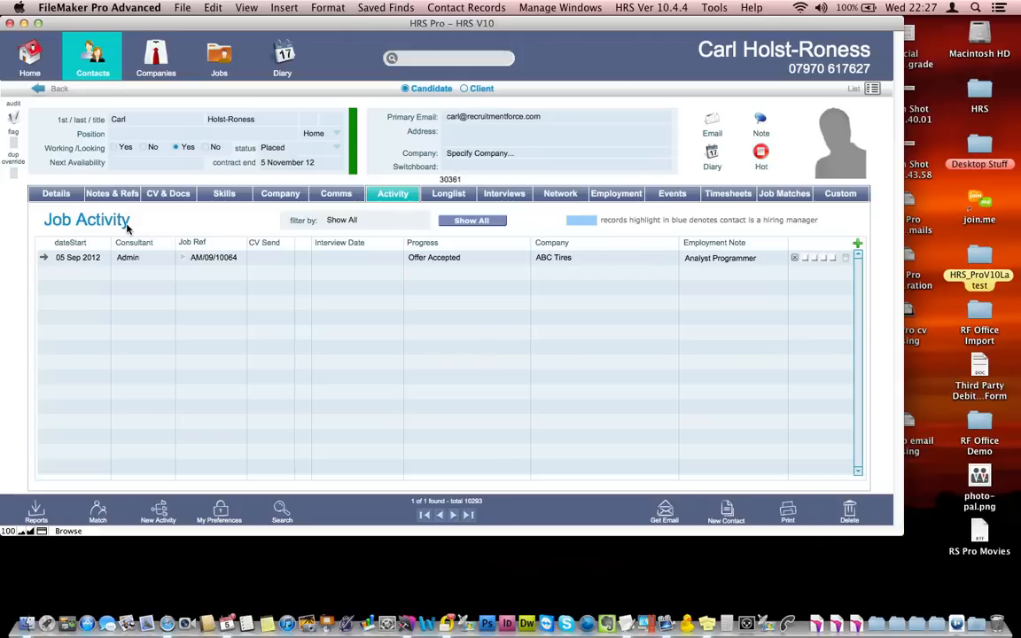
pyautogui.click(55, 192)
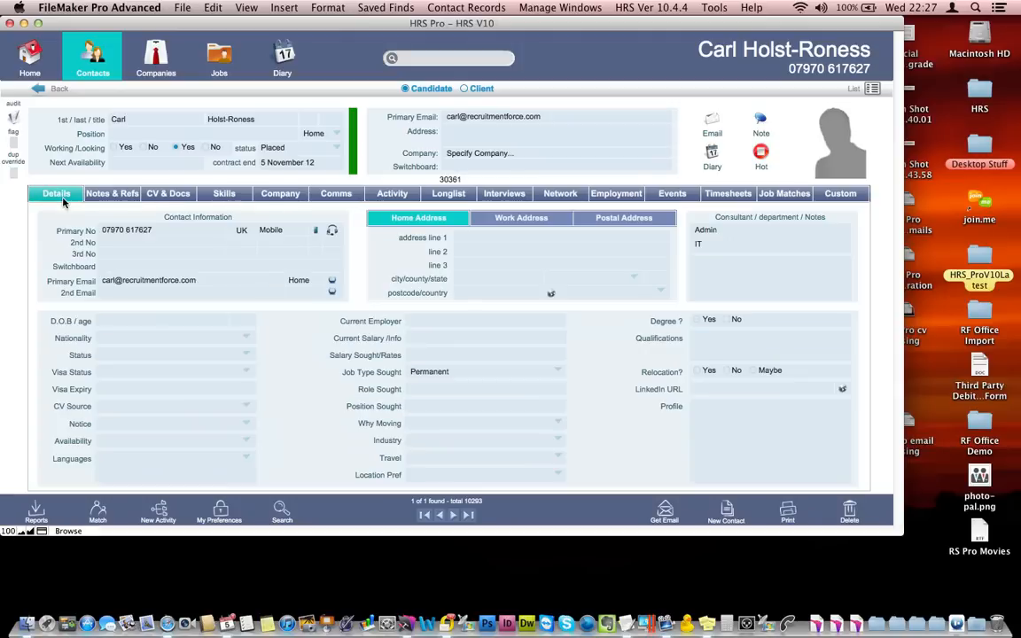
# Step: Open Back Office management from the back office links in the administration area
pyautogui.click(39, 60)
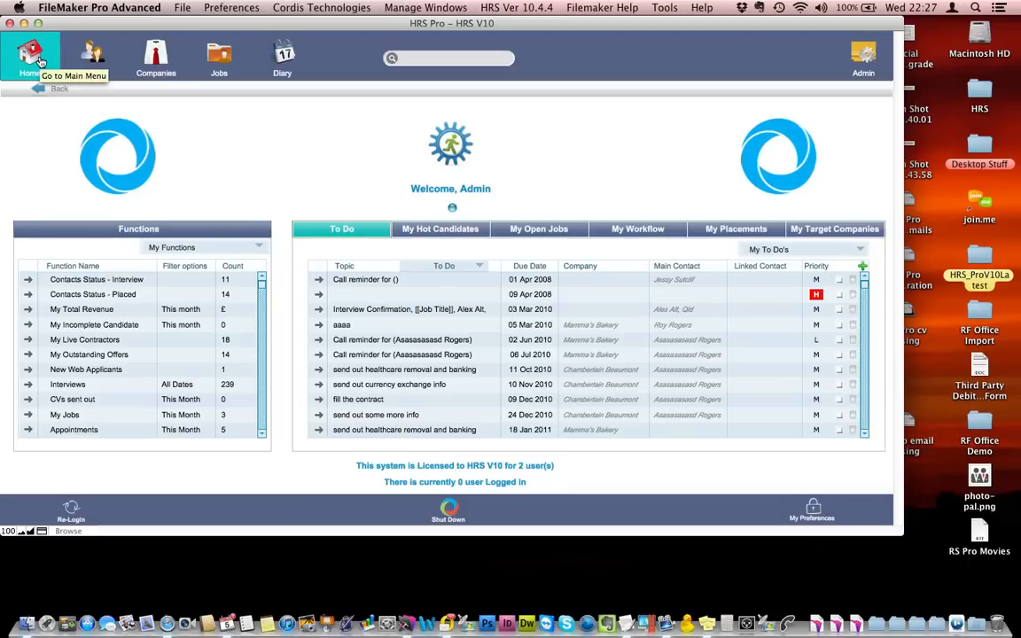
pyautogui.click(864, 55)
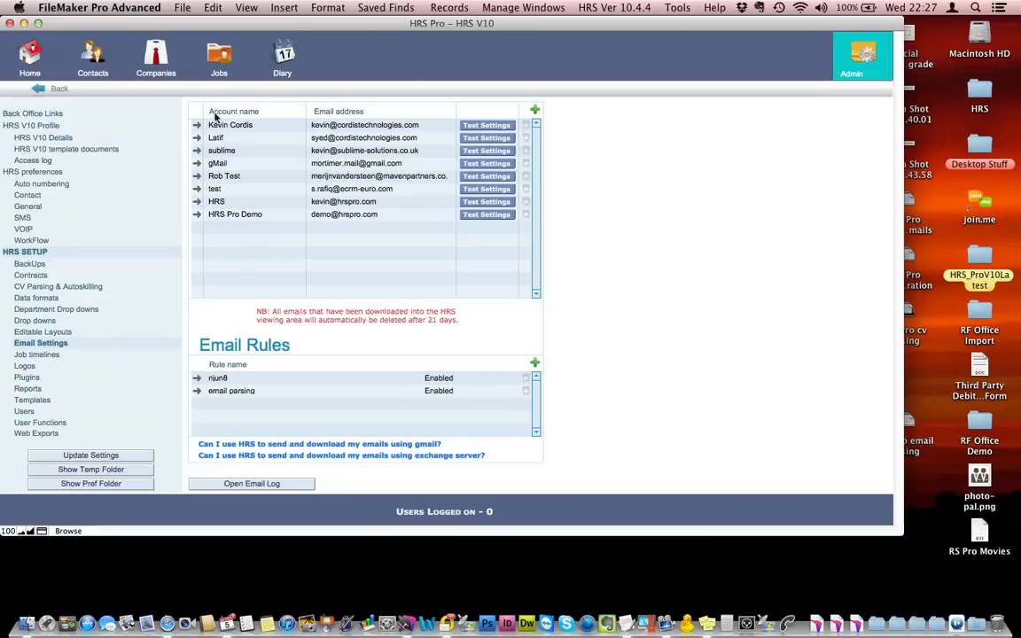
pyautogui.click(53, 116)
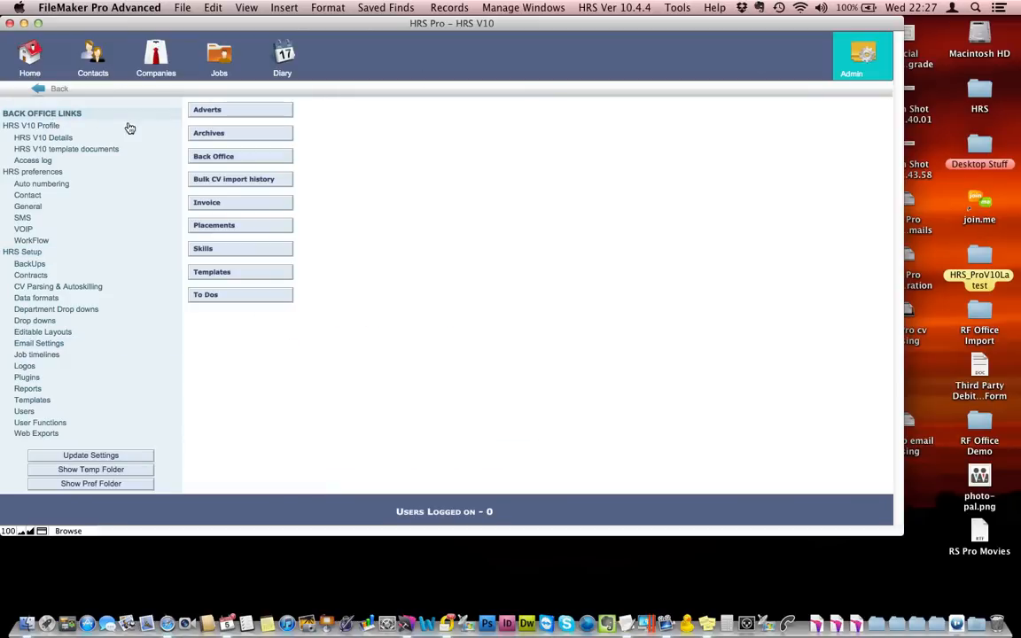
pyautogui.click(230, 162)
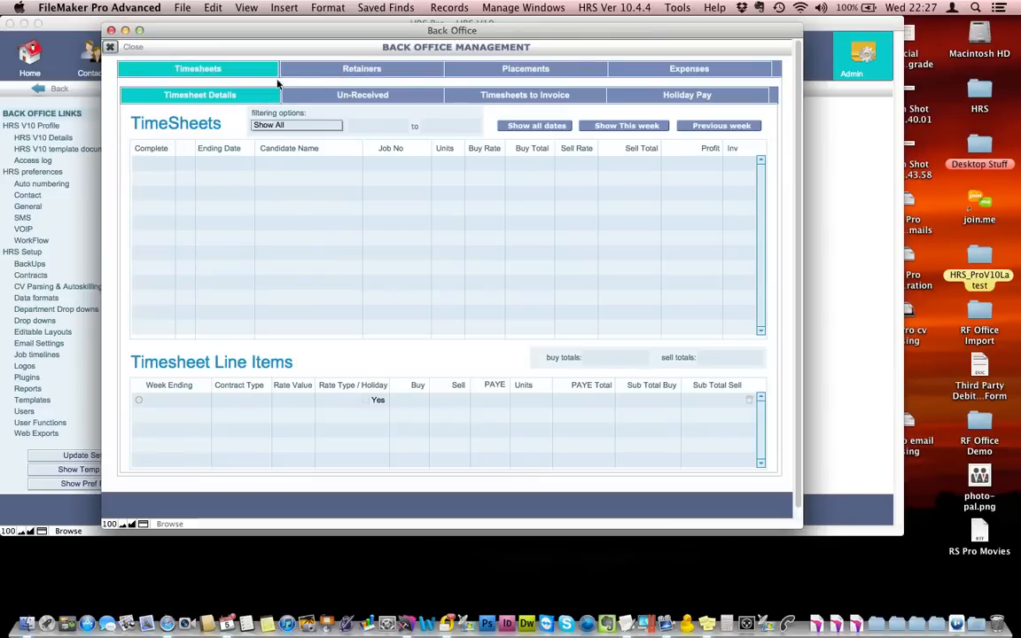
# Step: Look through the back office retainers, placements and expenses, and return to the timesheet details
pyautogui.click(380, 70)
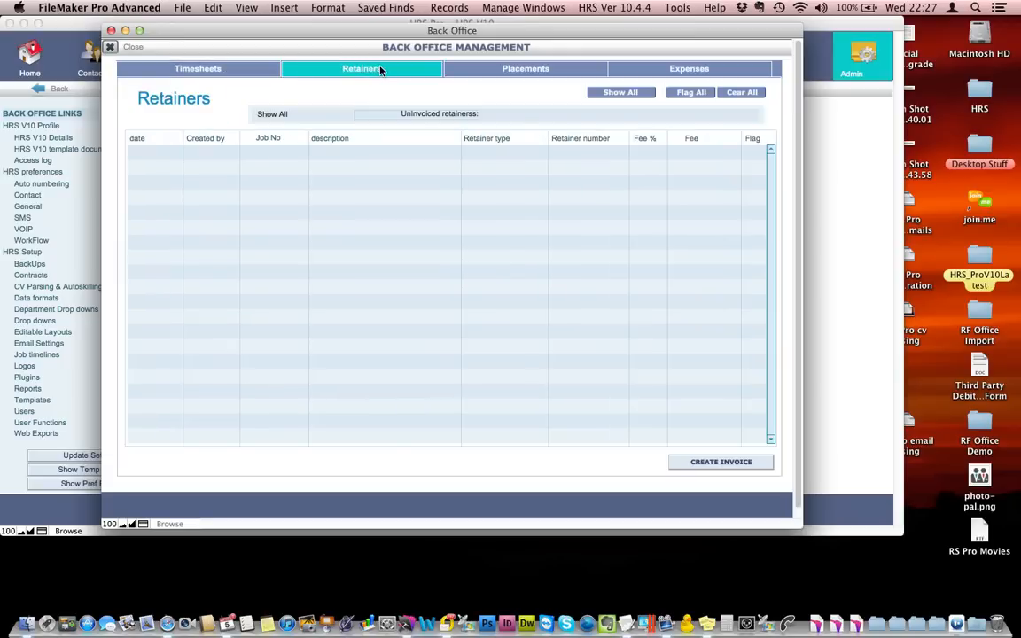
pyautogui.click(521, 71)
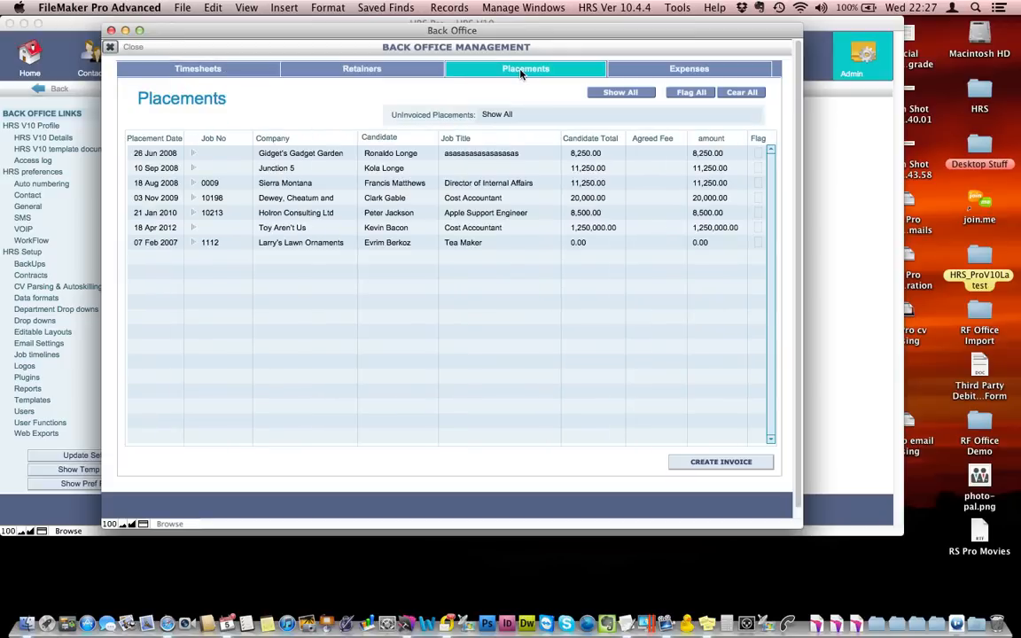
pyautogui.click(666, 75)
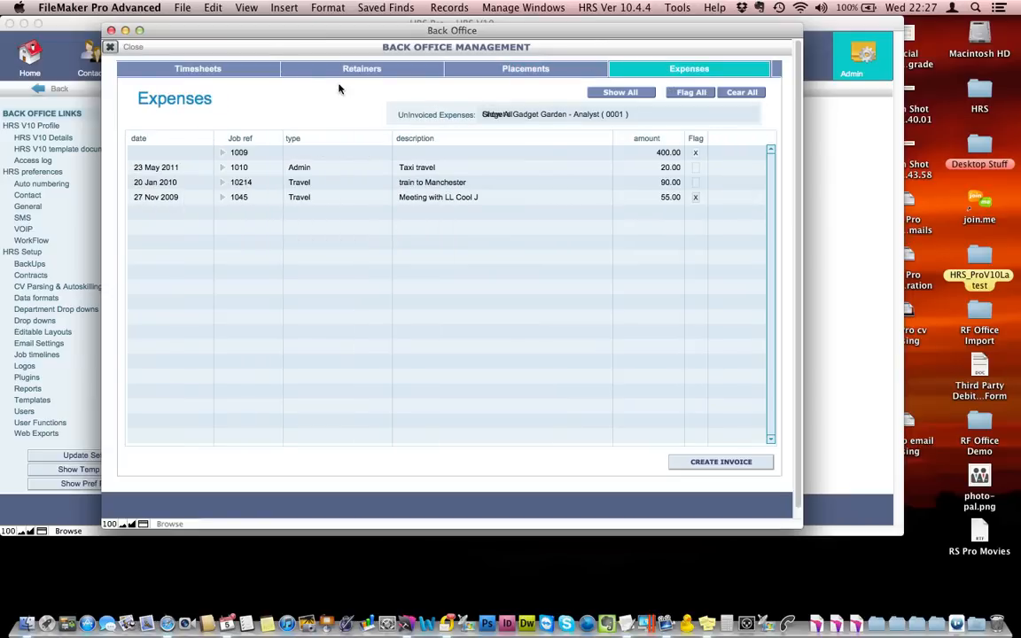
pyautogui.click(238, 70)
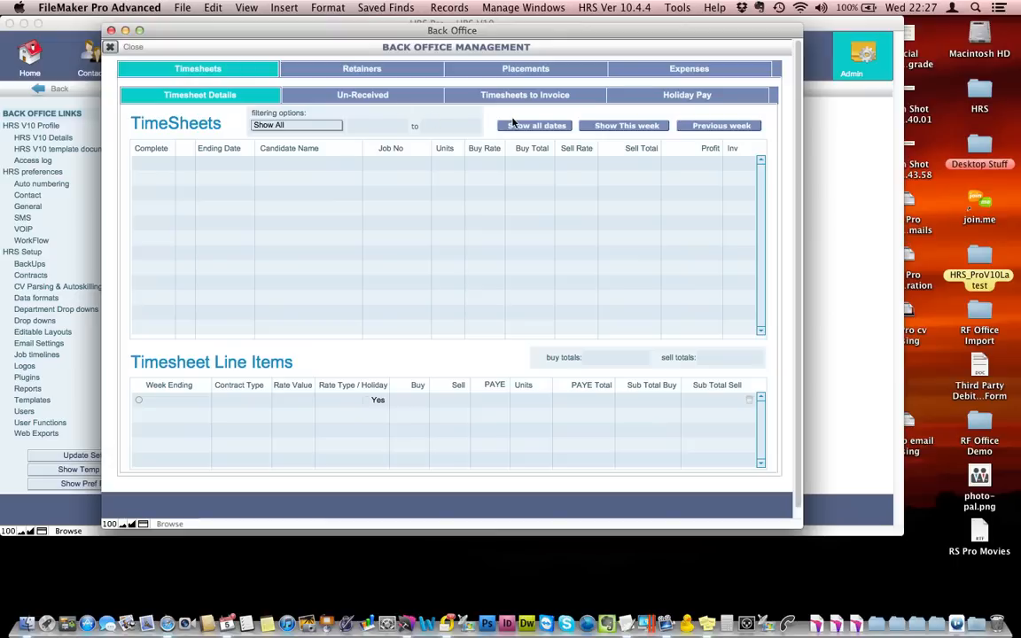
# Step: Filter the back office timesheets to this week and select the ABC Tires candidate's timesheet ending 9 Sep 2012
pyautogui.click(629, 126)
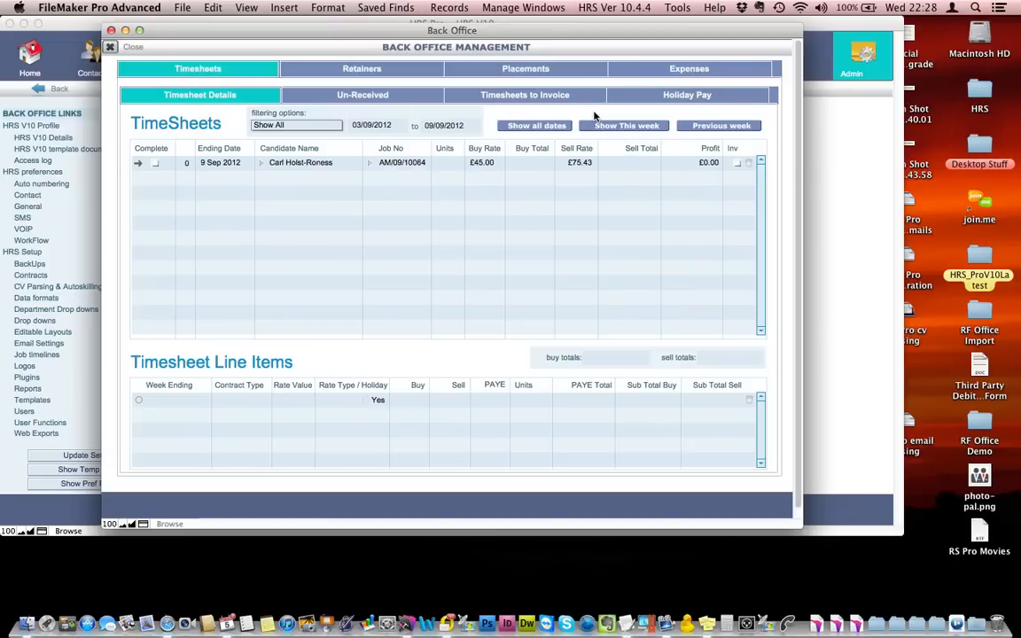
pyautogui.click(519, 129)
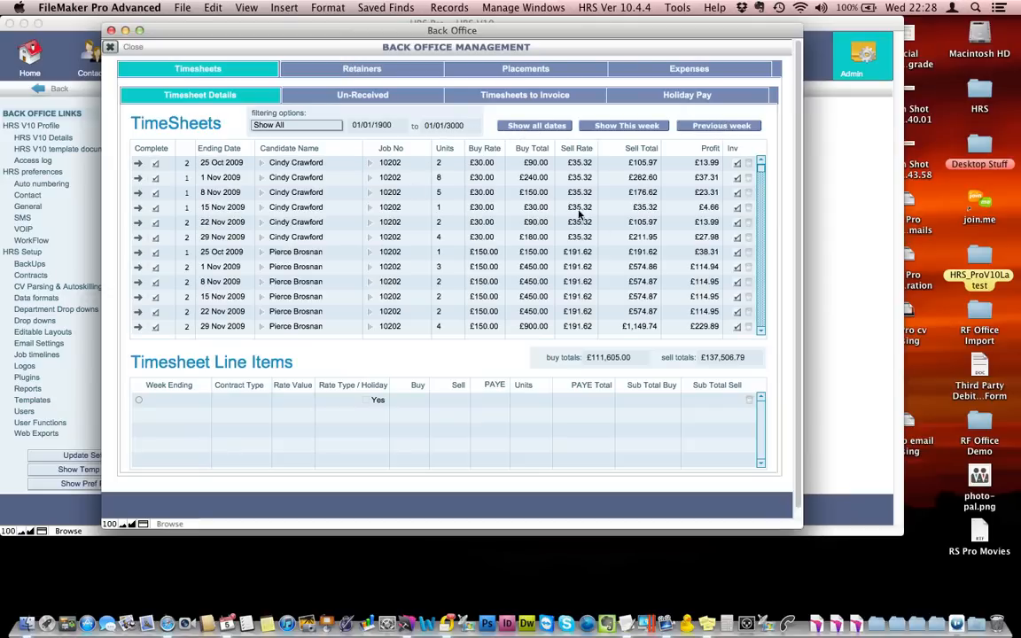
pyautogui.click(618, 128)
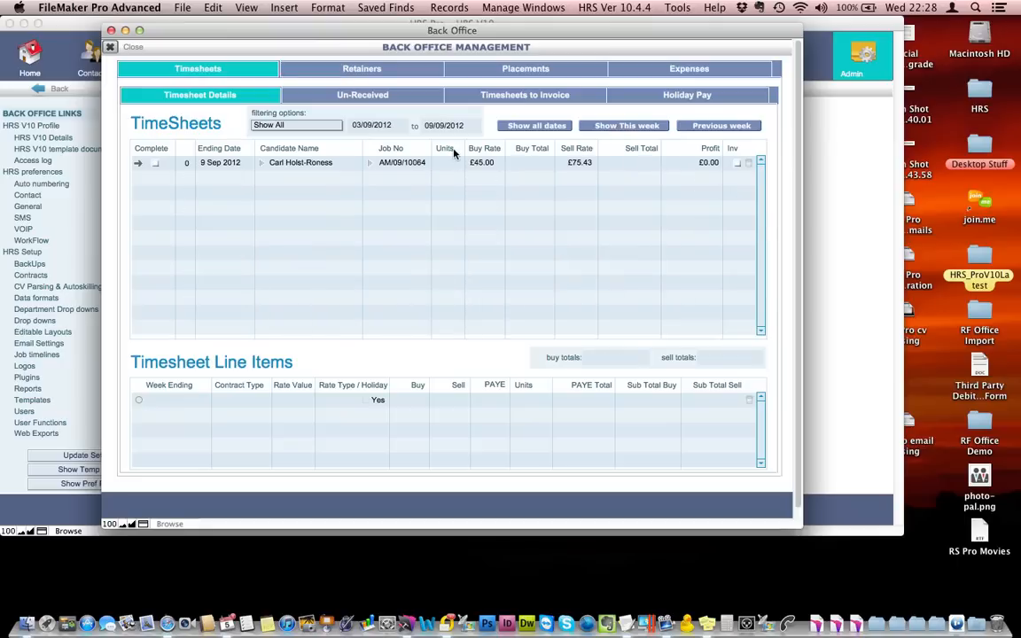
pyautogui.click(140, 164)
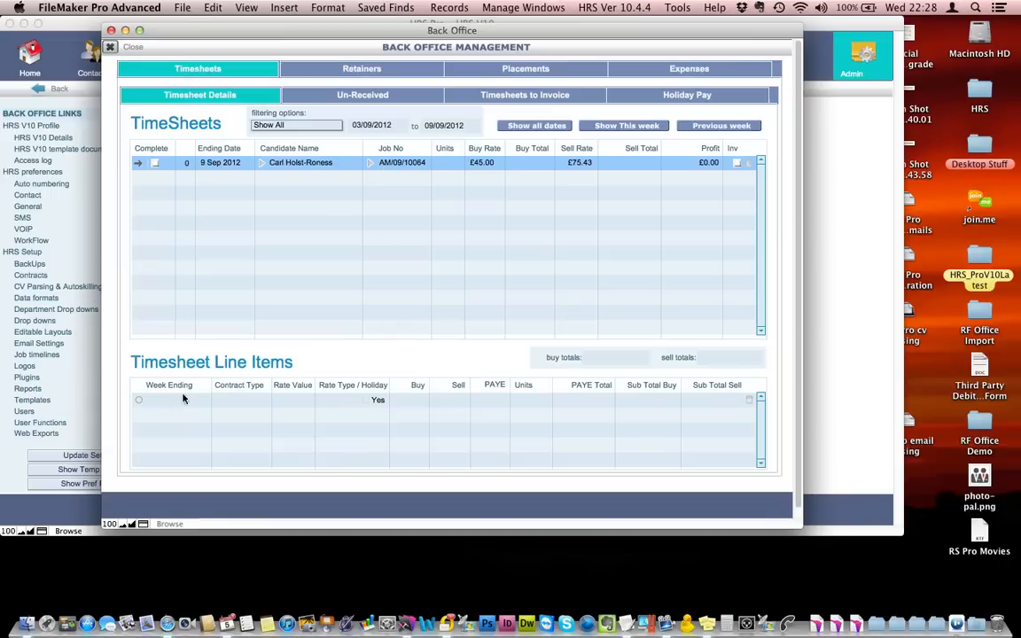
# Step: Add a line item to the selected timesheet at rate value 1 and set its units to 40 hours
pyautogui.click(139, 403)
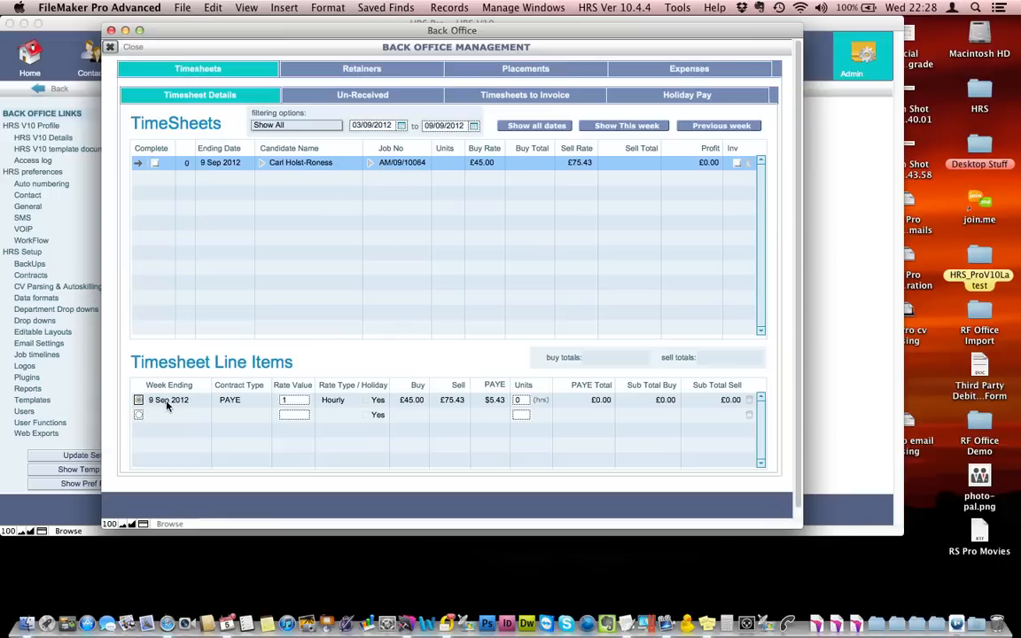
pyautogui.click(301, 401)
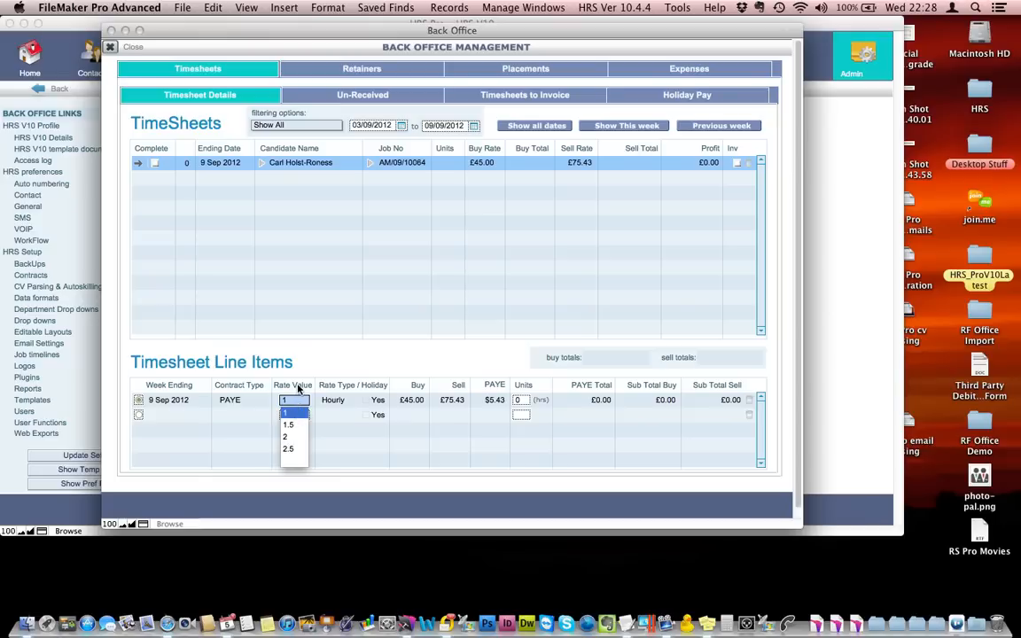
pyautogui.click(298, 388)
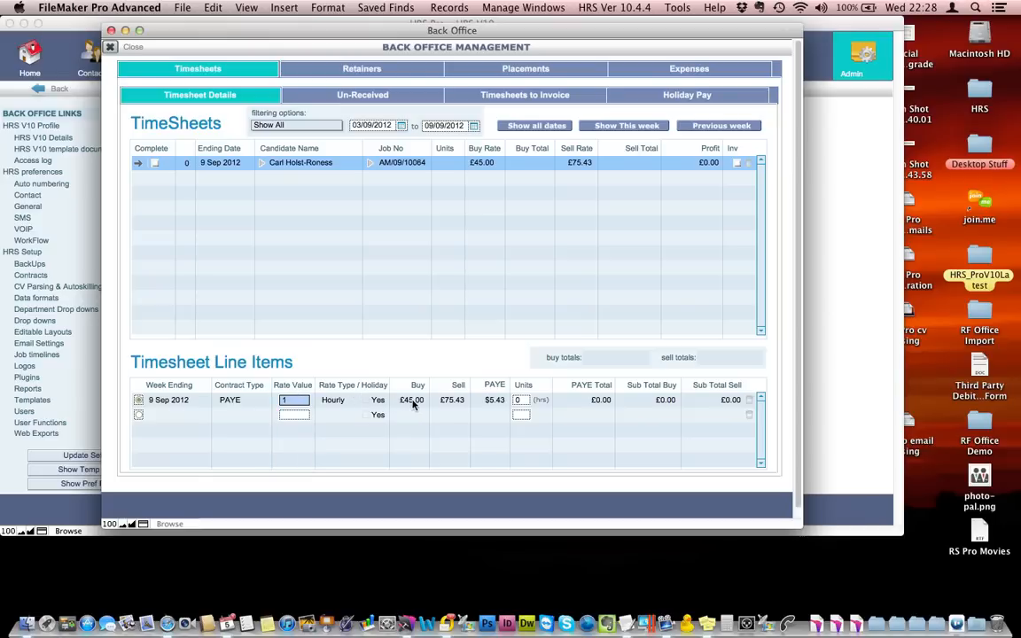
pyautogui.click(520, 400)
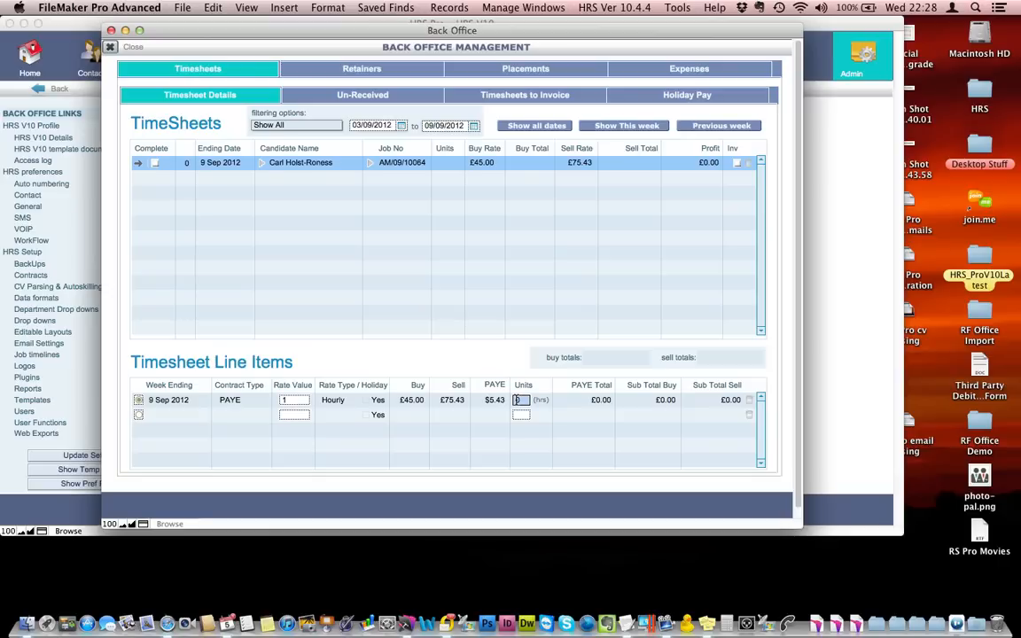
pyautogui.write('35')
pyautogui.press('BackSpace')
pyautogui.press('BackSpace')
pyautogui.write('40')
# Step: Add a second timesheet line item at rate value 1.5 with 5 hours and commit the entries
pyautogui.click(299, 416)
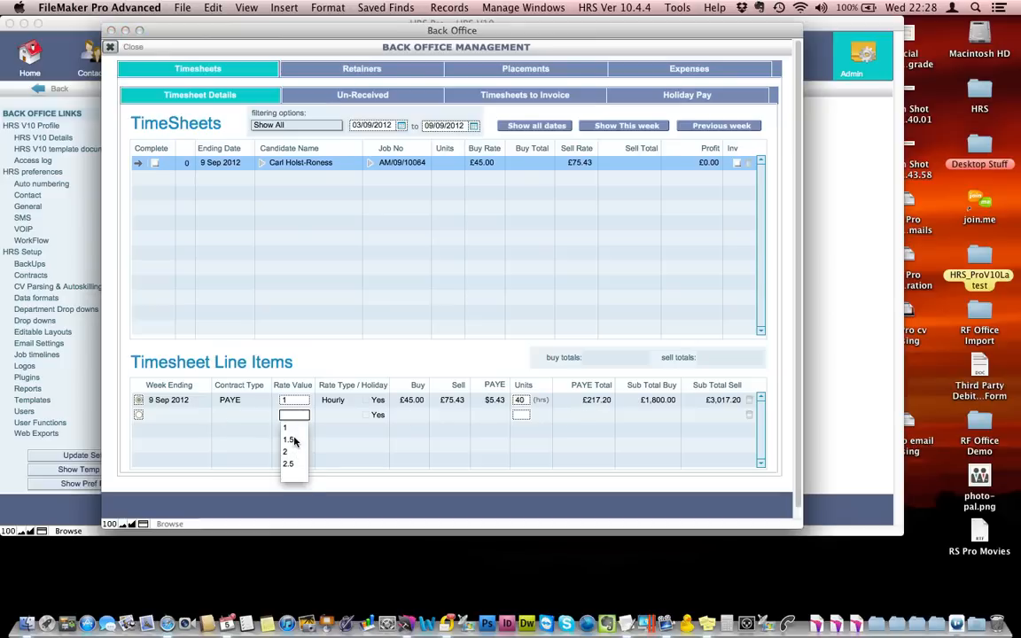
pyautogui.click(288, 439)
pyautogui.click(522, 415)
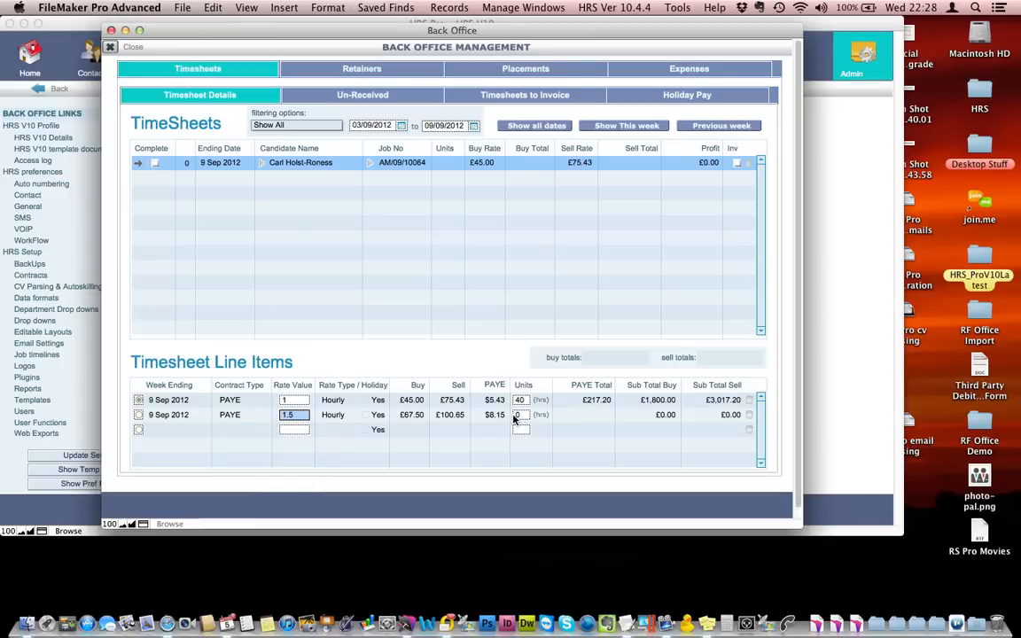
pyautogui.moveTo(523, 414); pyautogui.dragTo(517, 415)
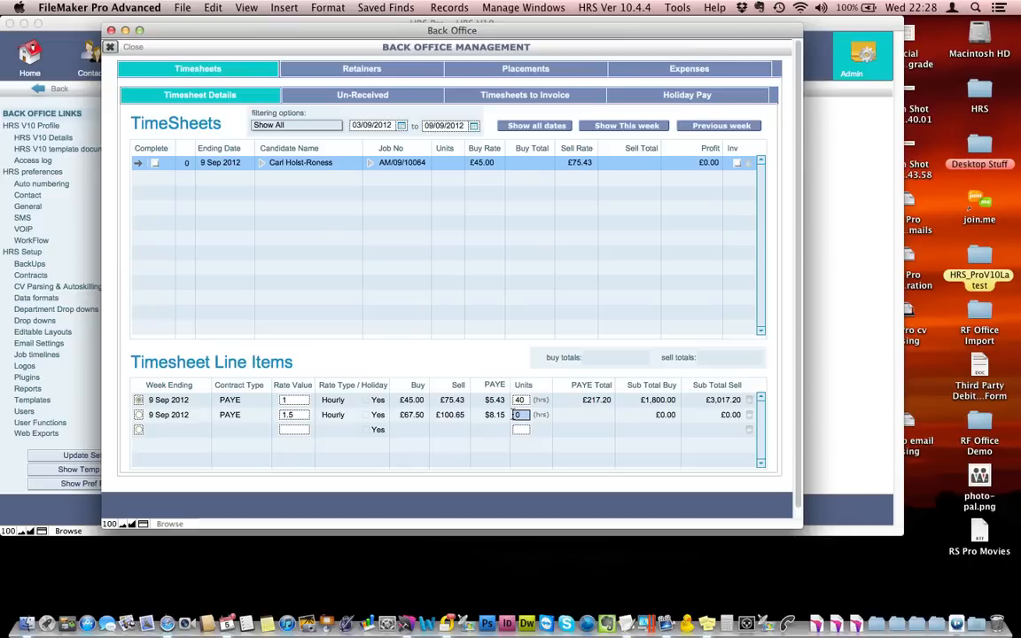
pyautogui.write('5')
pyautogui.click(693, 341)
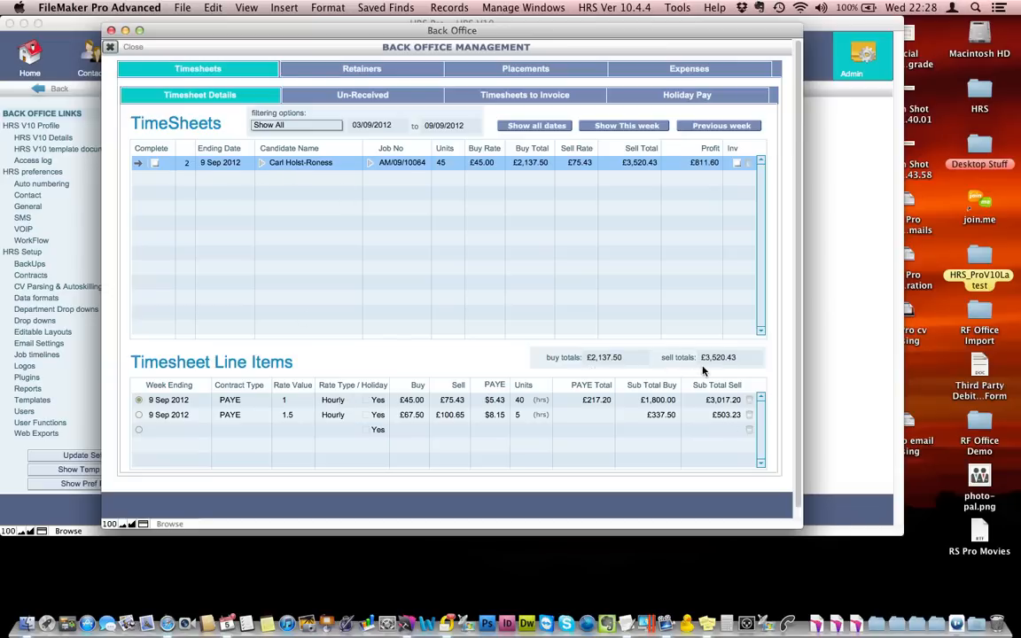
# Step: Mark the timesheet complete and create an invoice with only the ABC Tires timesheet flagged, leaving Wide Angles Ltd unflagged
pyautogui.click(155, 163)
pyautogui.click(524, 96)
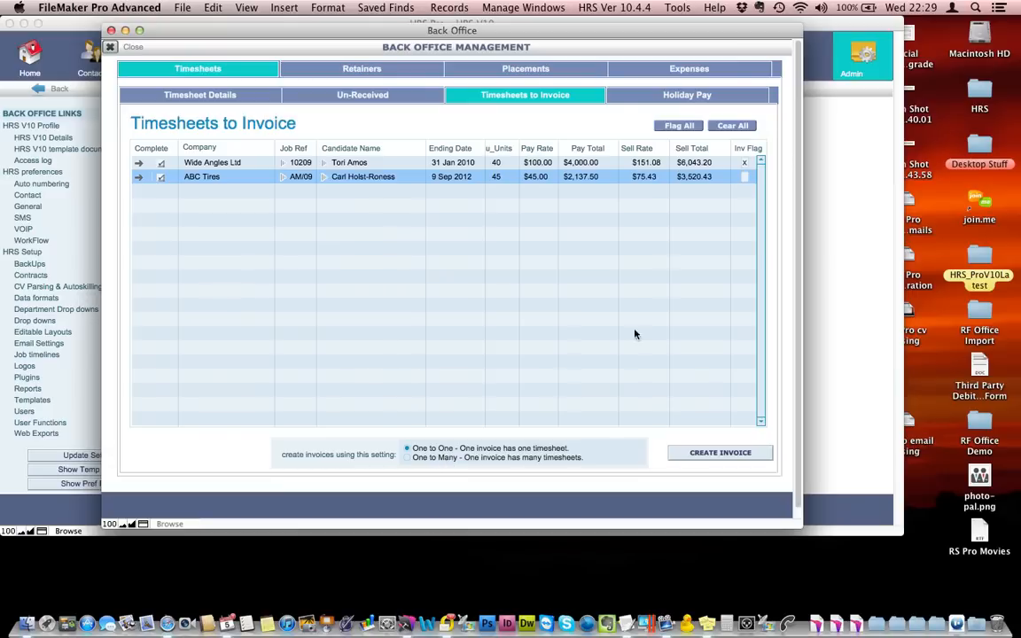
pyautogui.click(745, 176)
pyautogui.click(746, 163)
pyautogui.click(721, 454)
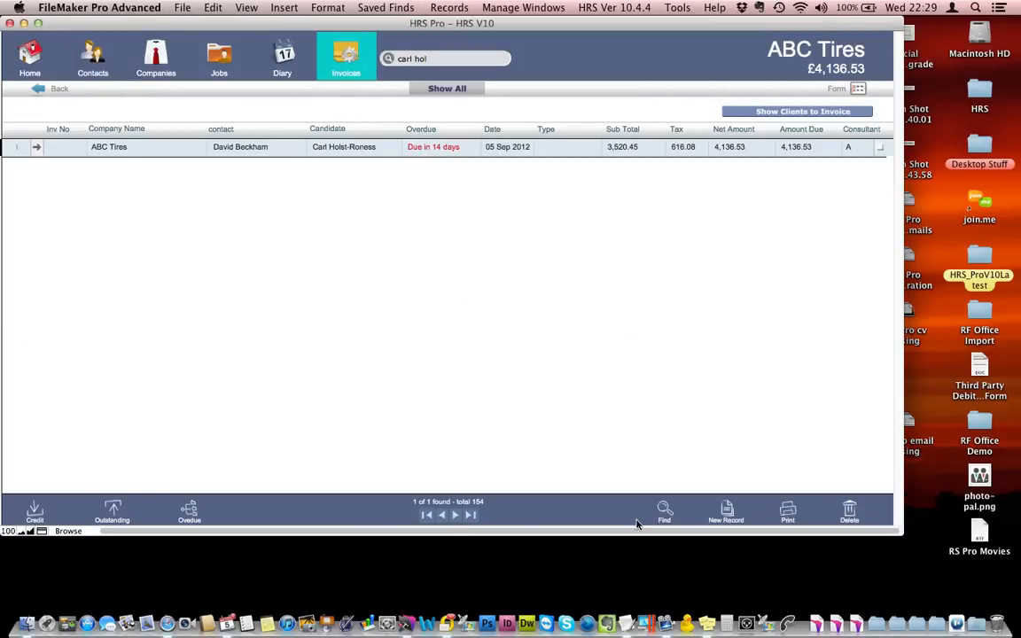
# Step: Review the invoiced week's timesheet in the candidate's contact record and in the Analyst Programmer job, including the job's timesheet totals
pyautogui.click(94, 56)
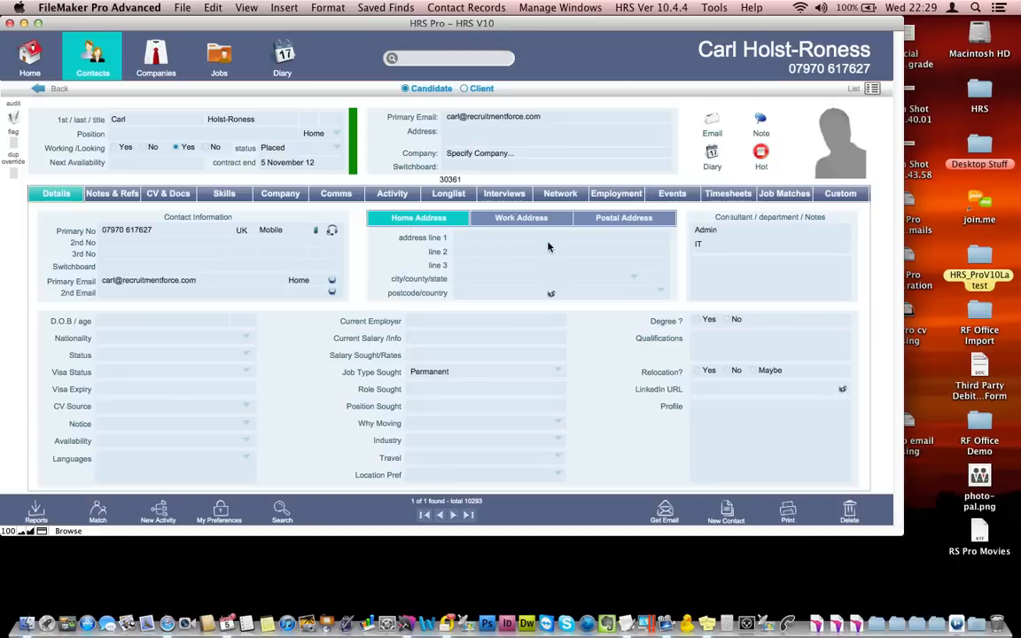
pyautogui.click(729, 195)
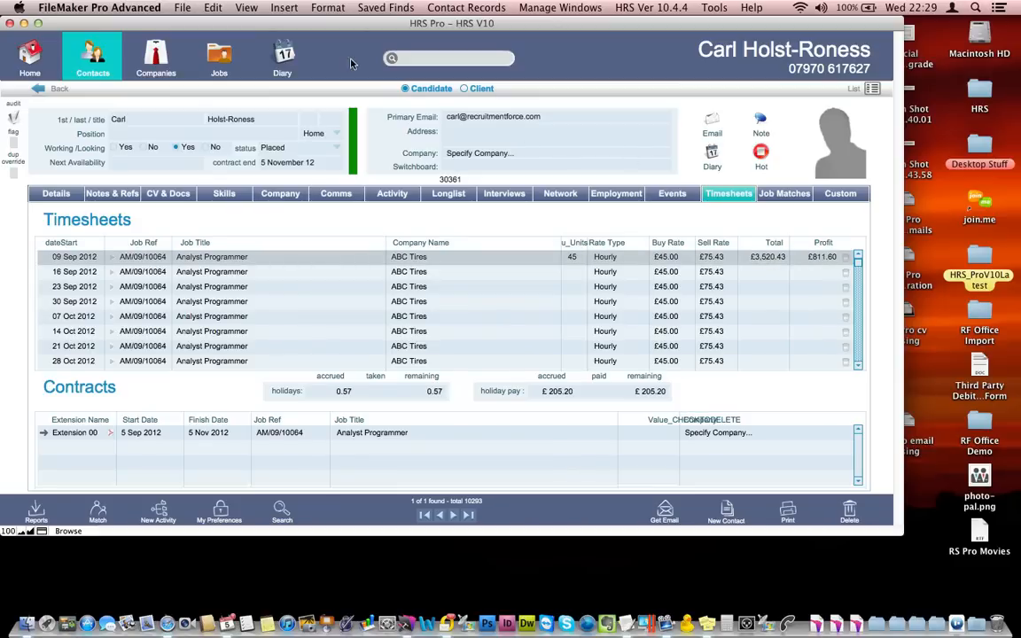
pyautogui.click(223, 54)
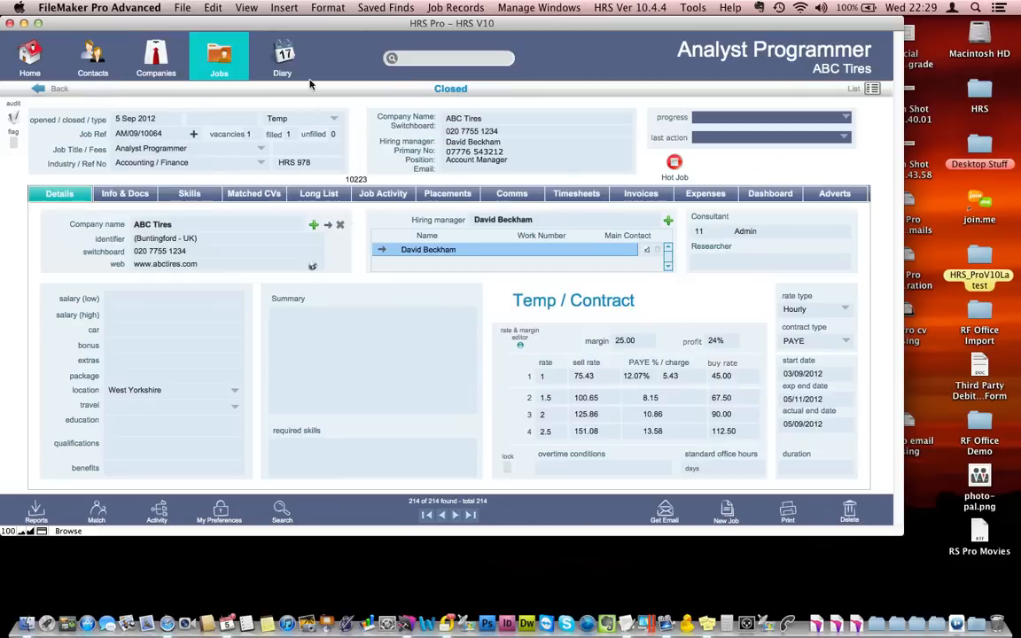
pyautogui.click(580, 195)
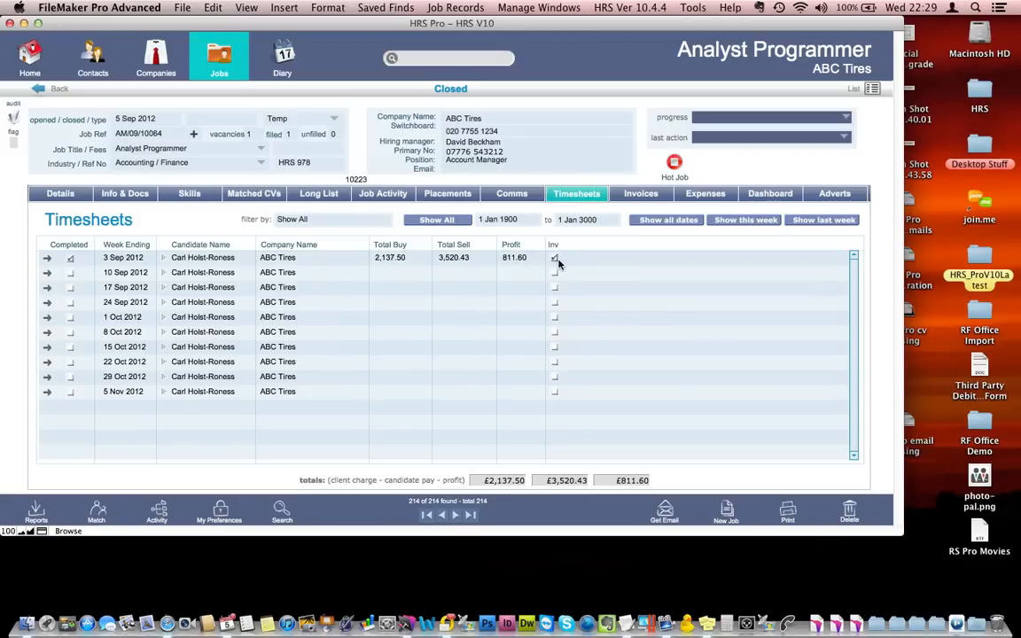
pyautogui.click(419, 262)
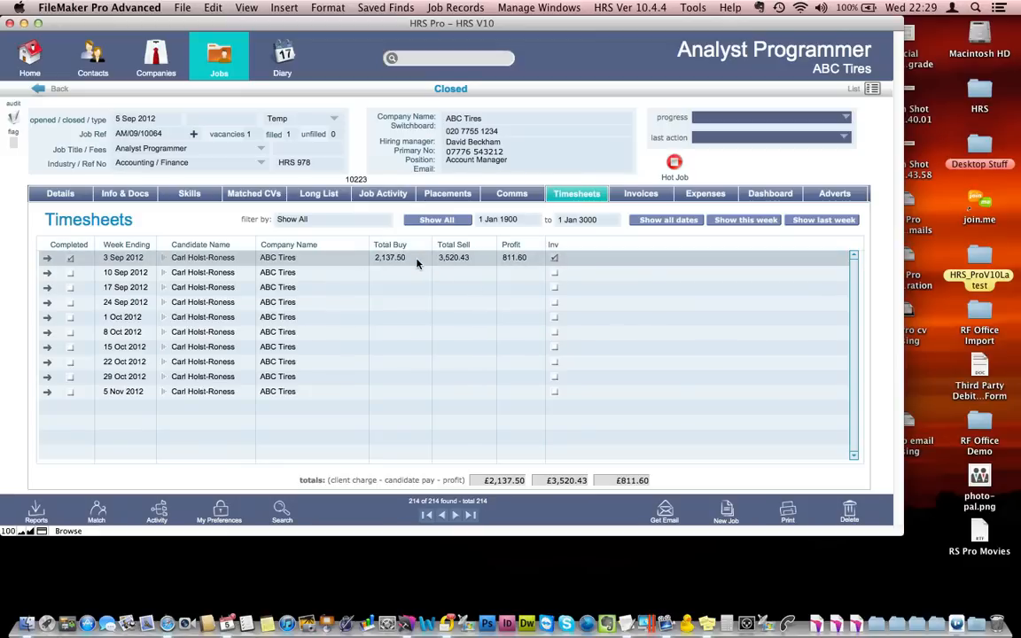
pyautogui.click(684, 480)
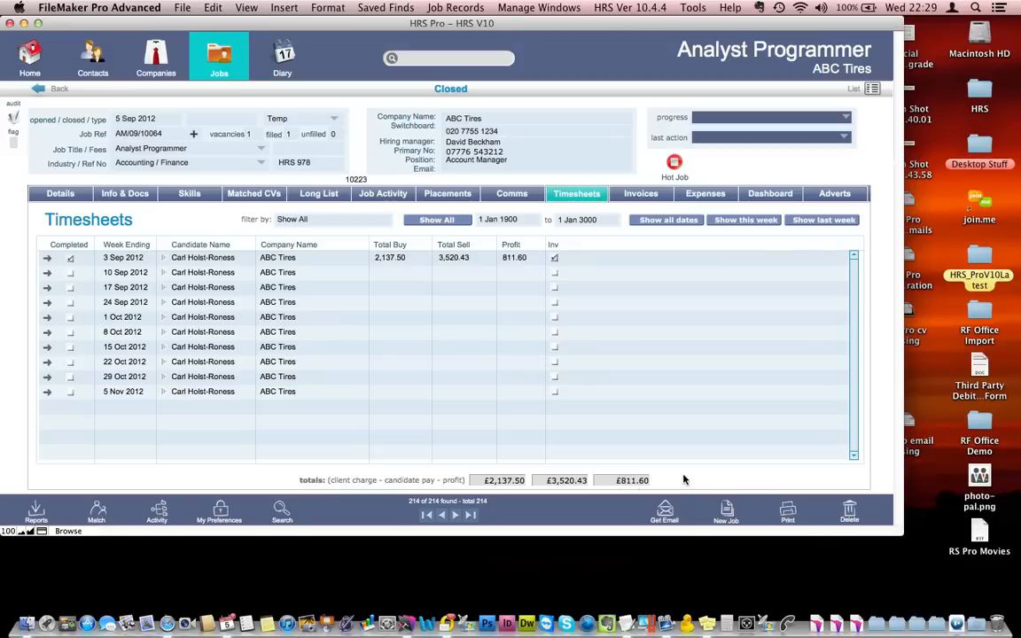